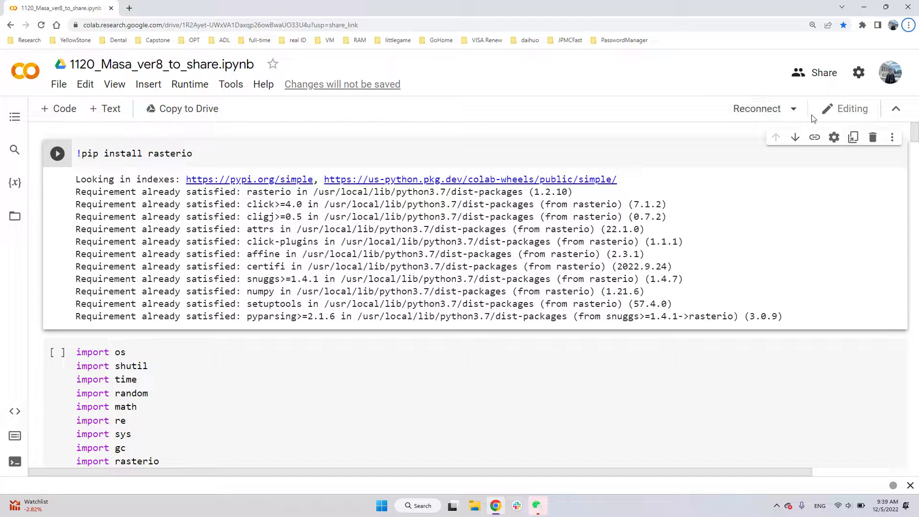
{"action": "left_click", "coordinate": [794, 110]}
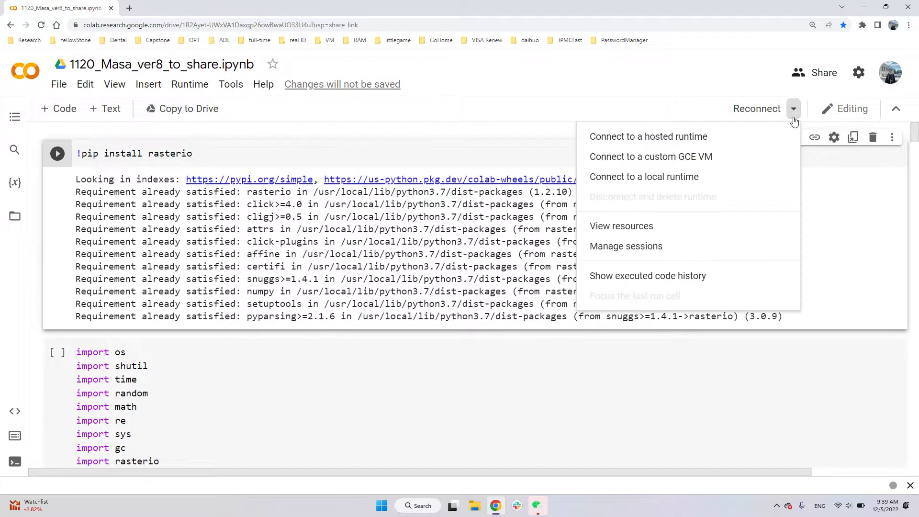
{"action": "left_click", "coordinate": [578, 224]}
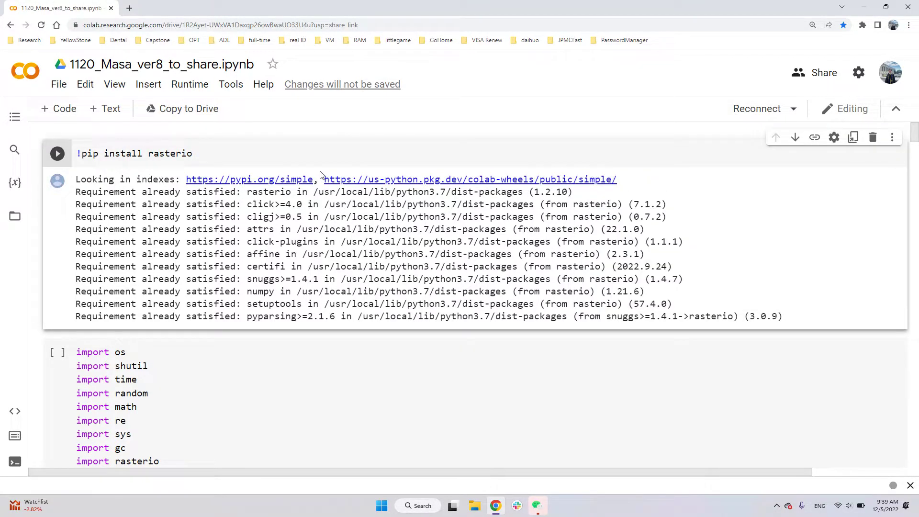
{"action": "left_click", "coordinate": [794, 109]}
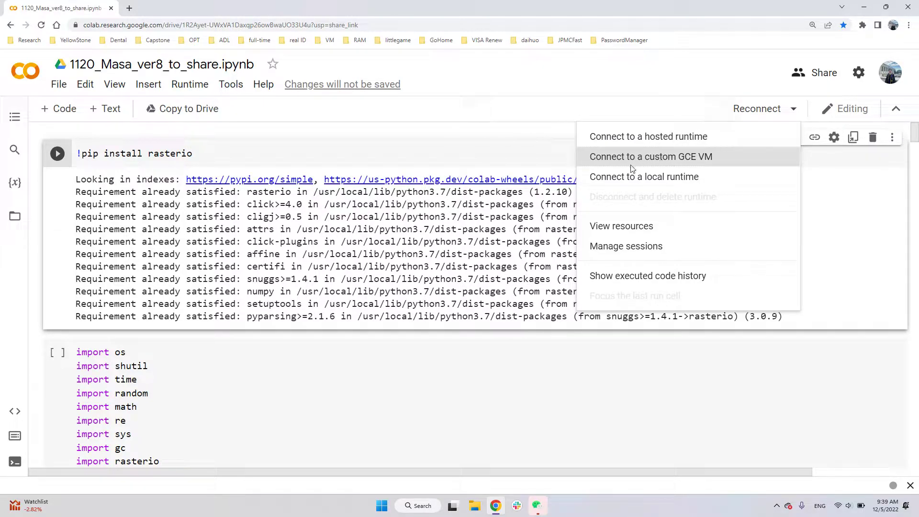
{"action": "left_click", "coordinate": [489, 158]}
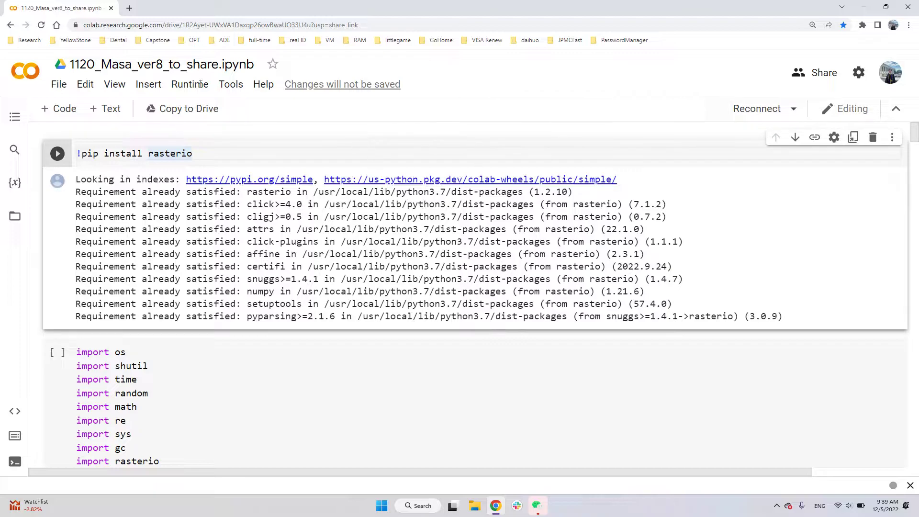
- Switch to the Google Cloud console in a new browser tab
{"action": "left_click", "coordinate": [130, 8]}
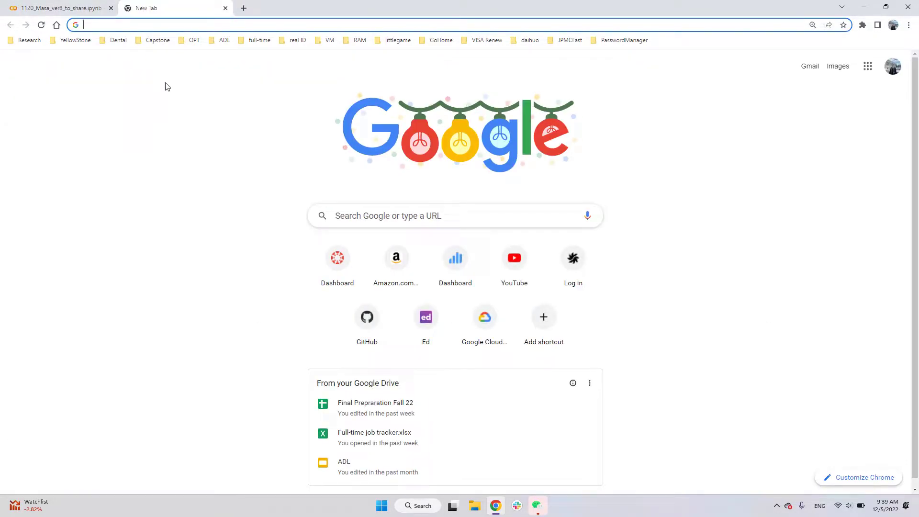
{"action": "type", "text": "con"}
{"action": "key", "text": "Return"}
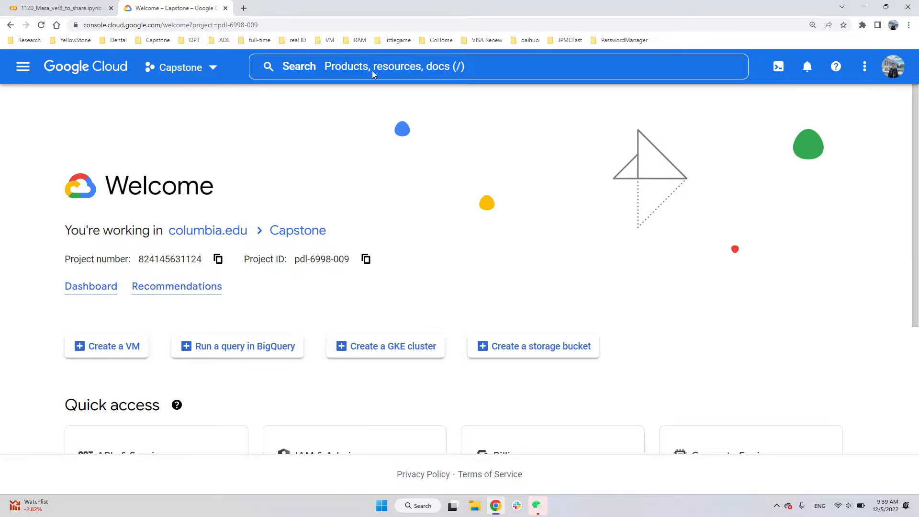
- Search the console for "quota" and open the All Quotas page of the Capstone project
{"action": "left_click", "coordinate": [374, 71]}
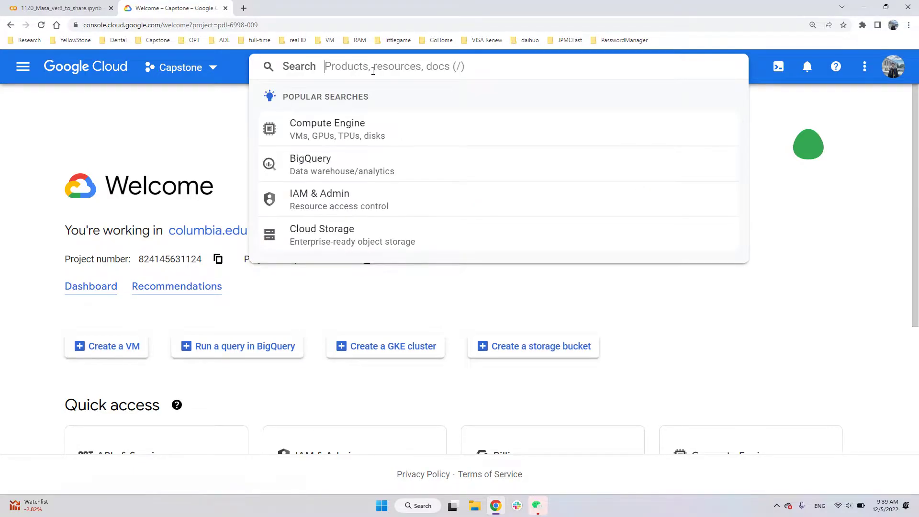
{"action": "type", "text": "quota"}
{"action": "key", "text": "Down"}
{"action": "key", "text": "Down"}
{"action": "key", "text": "Down"}
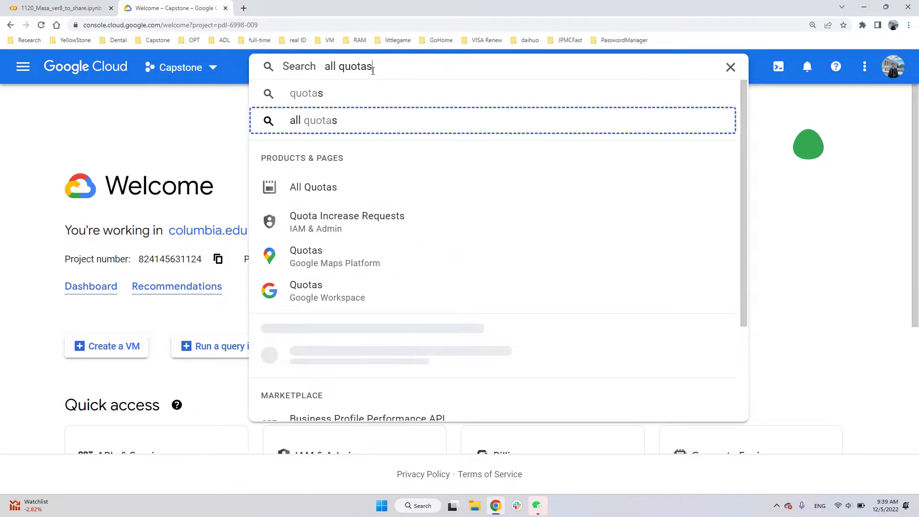
{"action": "key", "text": "Return"}
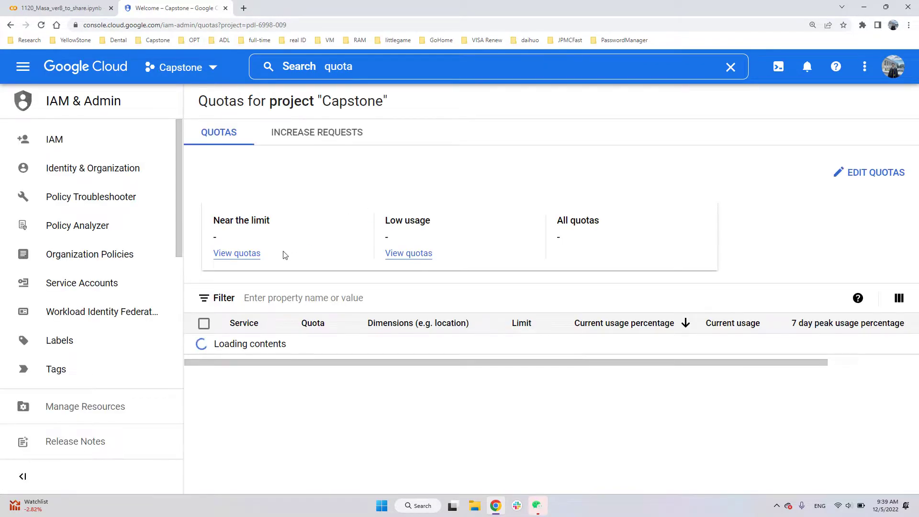
- Filter the quota list by the metric compute.googleapis.com/gpus_all_regions
{"action": "scroll", "coordinate": [321, 297], "scroll_direction": "down", "scroll_amount": 1}
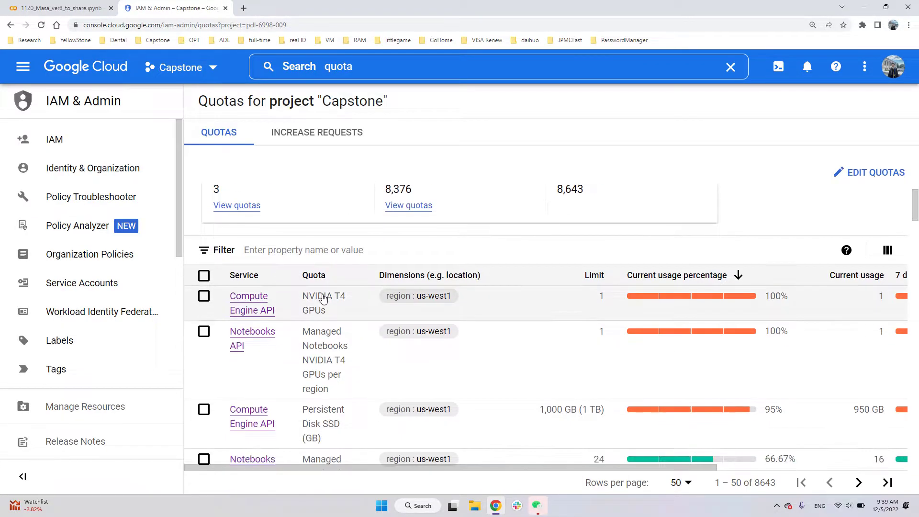
{"action": "left_click", "coordinate": [333, 244]}
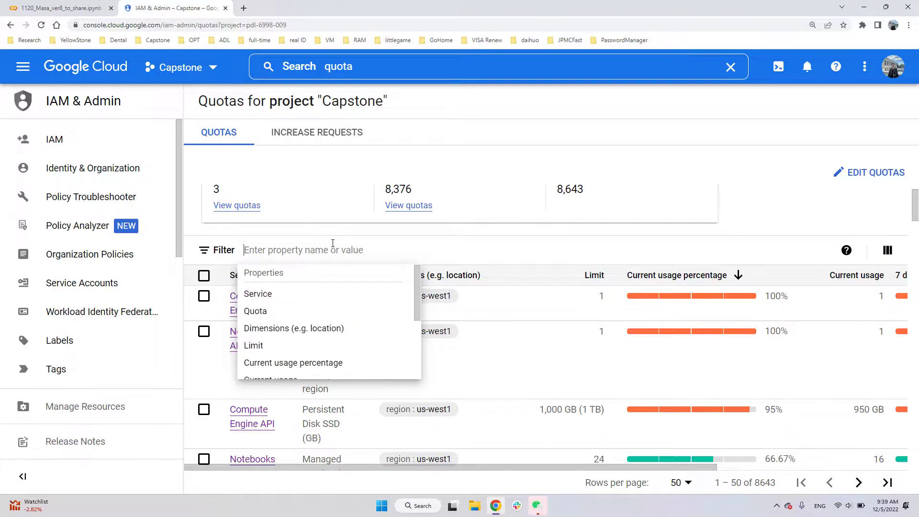
{"action": "type", "text": "all"}
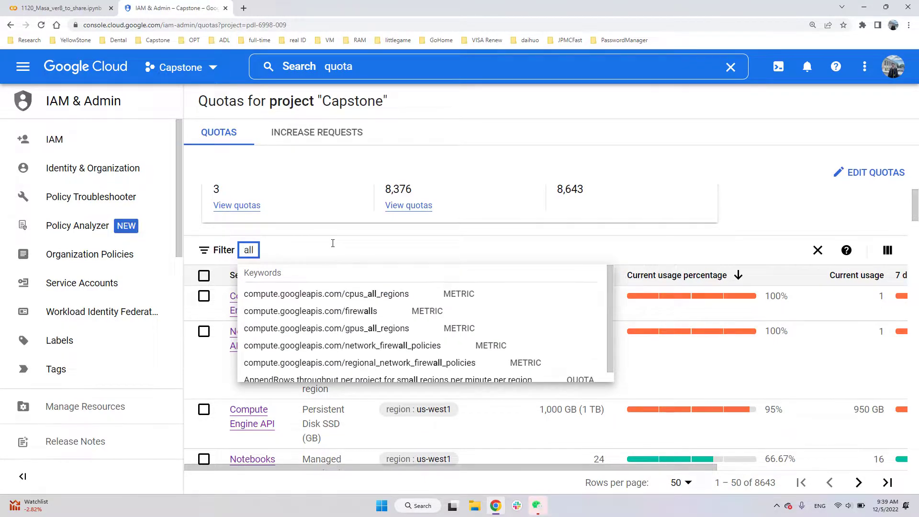
{"action": "key", "text": "Down"}
{"action": "key", "text": "Down"}
{"action": "key", "text": "Down"}
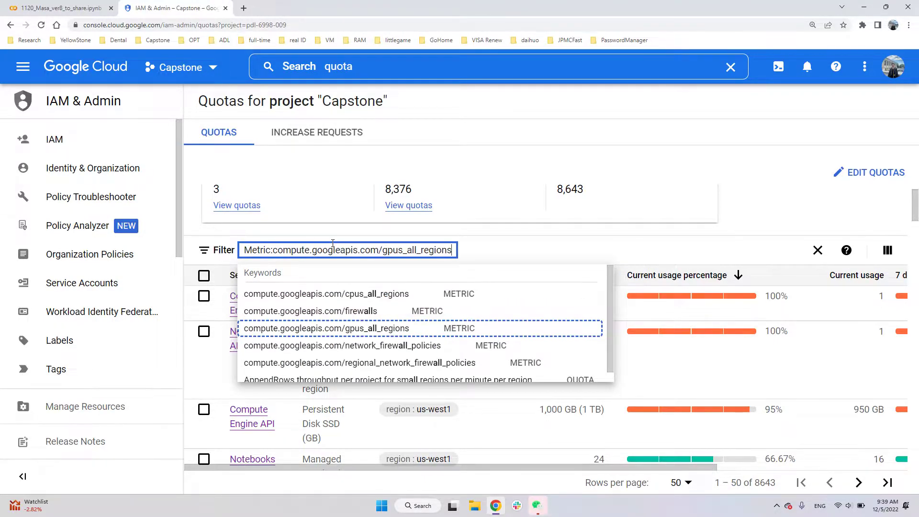
{"action": "left_click", "coordinate": [398, 334]}
{"action": "left_click", "coordinate": [427, 410]}
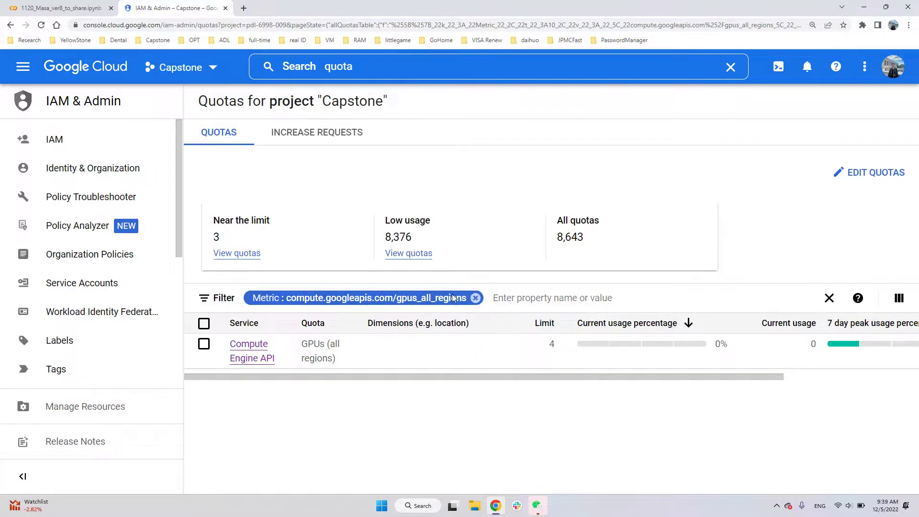
- Replace the quota filter with the metric compute.googleapis.com/nvidia_t4_gpus
{"action": "left_click", "coordinate": [477, 298]}
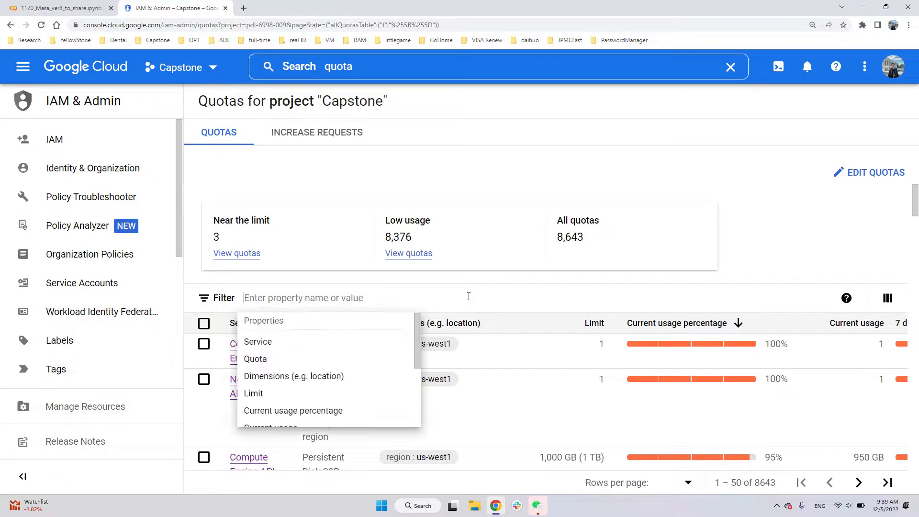
{"action": "type", "text": "t"}
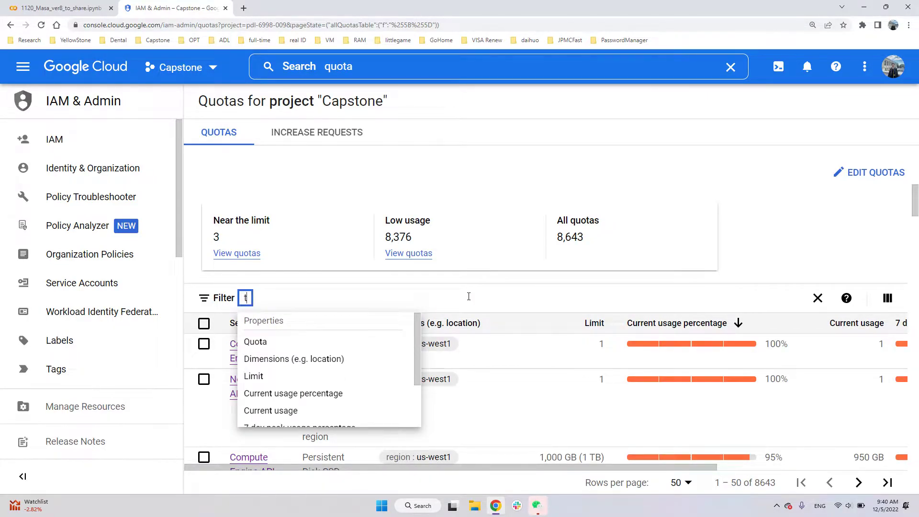
{"action": "type", "text": "4"}
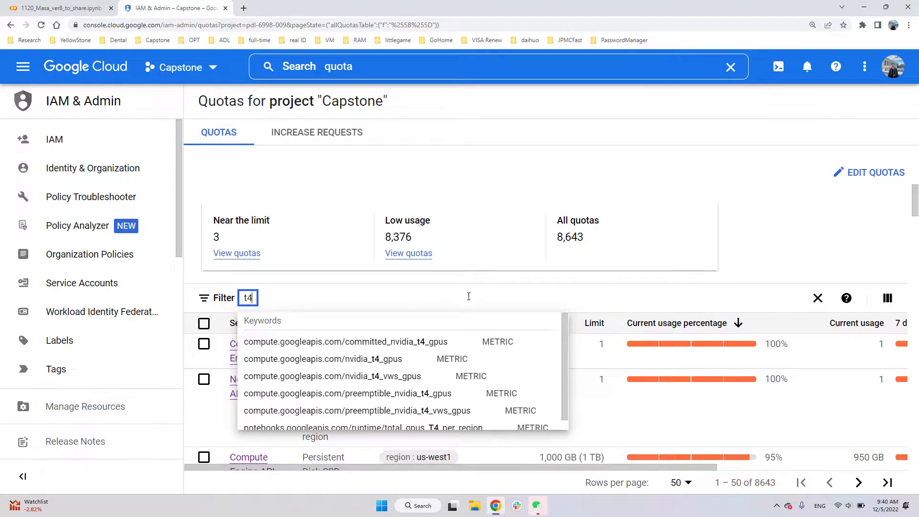
{"action": "key", "text": "Down"}
{"action": "key", "text": "Down"}
{"action": "key", "text": "Down"}
{"action": "key", "text": "Up"}
{"action": "left_click", "coordinate": [404, 363]}
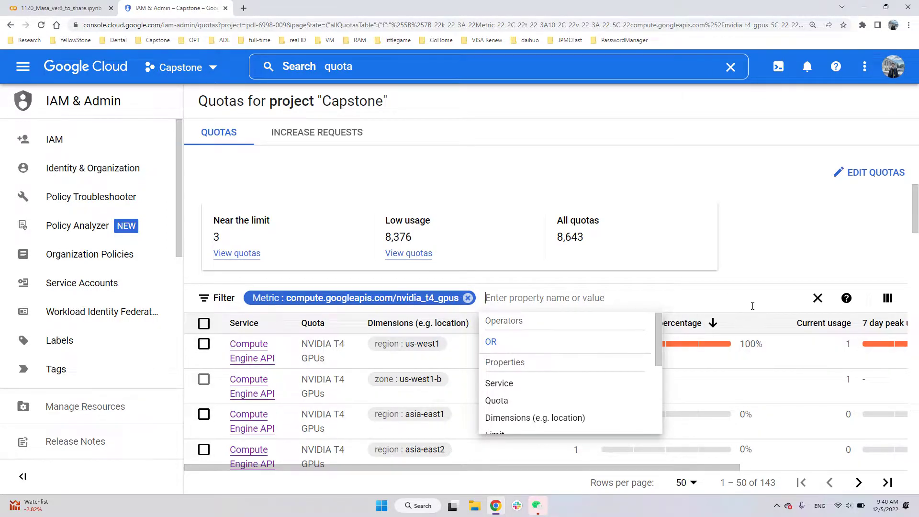
{"action": "scroll", "coordinate": [707, 443], "scroll_direction": "down", "scroll_amount": 1}
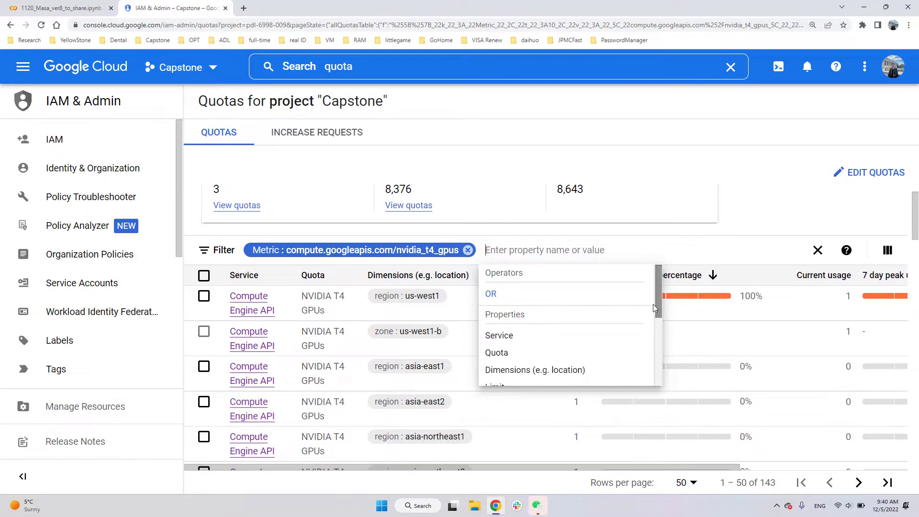
{"action": "key", "text": "Down"}
{"action": "left_click", "coordinate": [595, 255]}
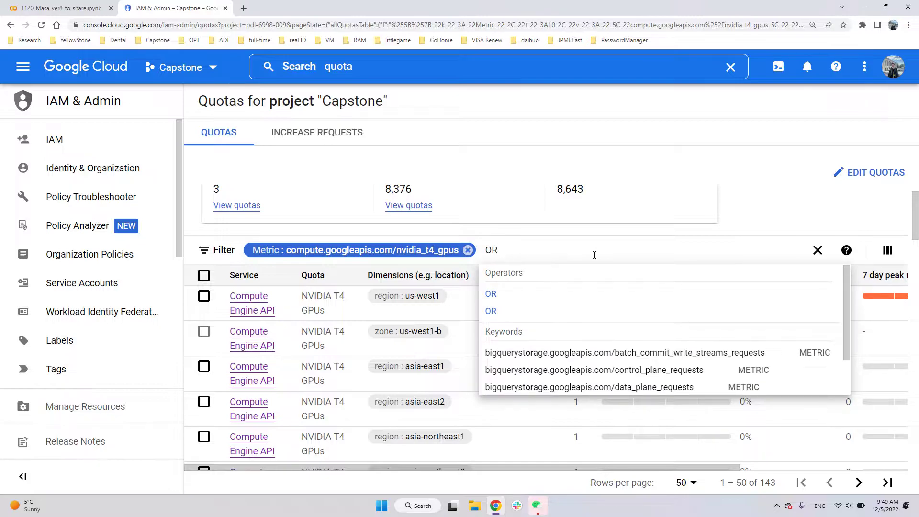
{"action": "key", "text": "BackSpace"}
{"action": "key", "text": "BackSpace"}
{"action": "left_click", "coordinate": [521, 446]}
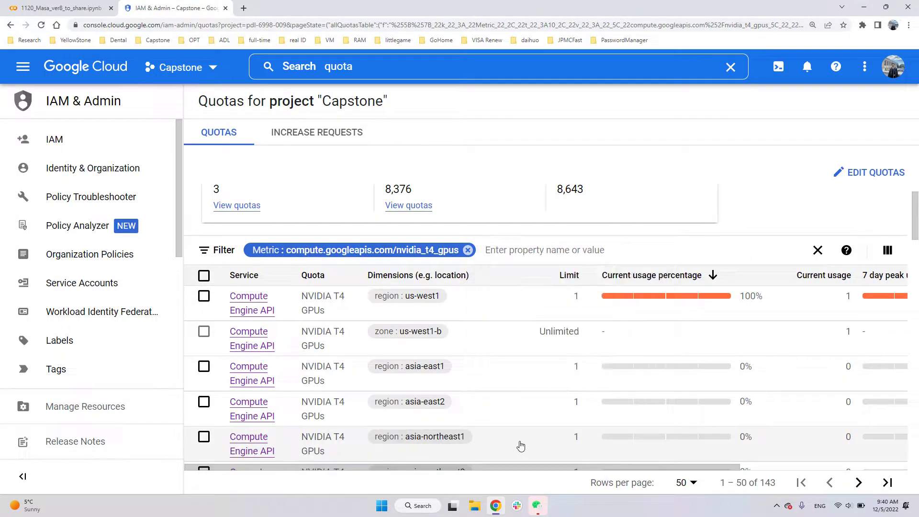
- Examine the NVIDIA T4 GPU limits and current usage across the listed regions
{"action": "left_click", "coordinate": [521, 446]}
{"action": "scroll", "coordinate": [520, 439], "scroll_direction": "down", "scroll_amount": 1}
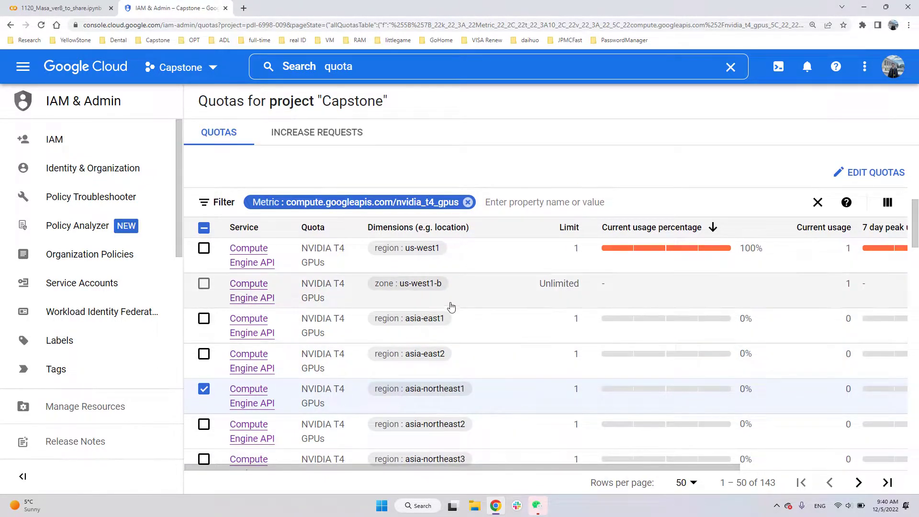
{"action": "scroll", "coordinate": [512, 295], "scroll_direction": "down", "scroll_amount": 1}
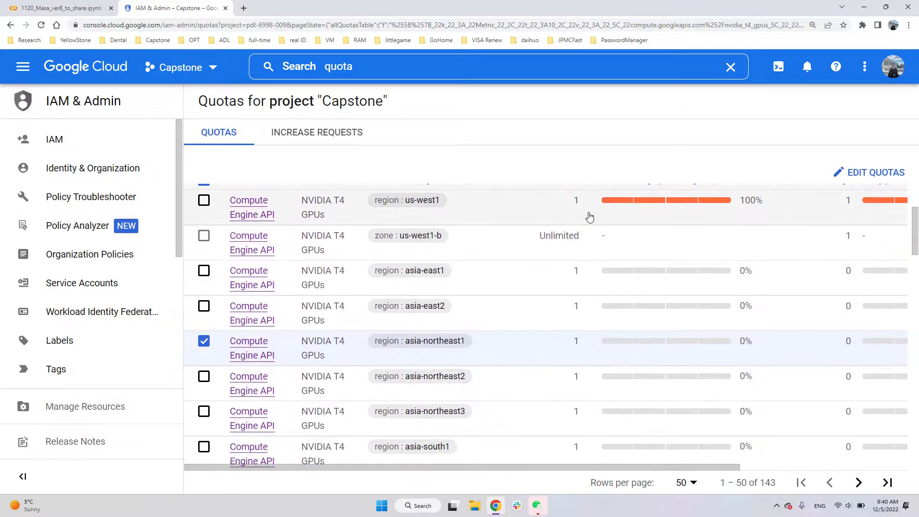
{"action": "scroll", "coordinate": [590, 218], "scroll_direction": "up", "scroll_amount": 1}
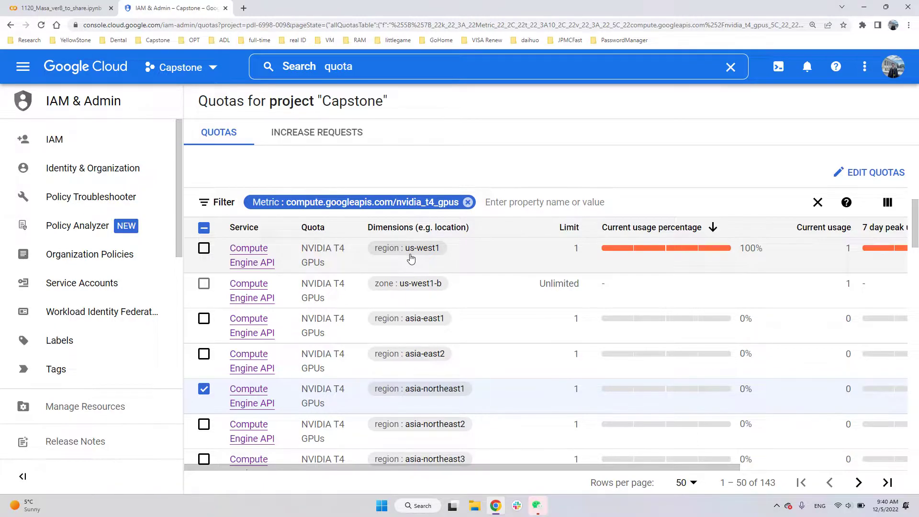
{"action": "scroll", "coordinate": [623, 335], "scroll_direction": "down", "scroll_amount": 4}
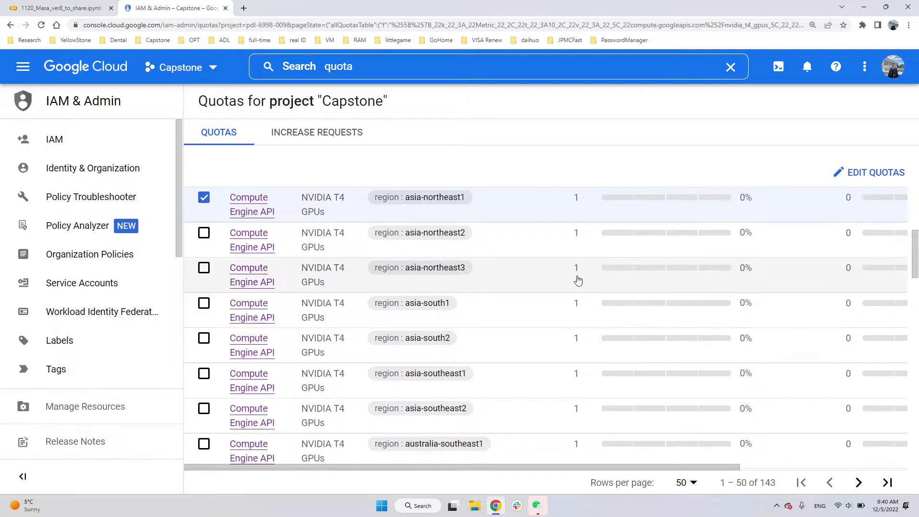
{"action": "scroll", "coordinate": [578, 281], "scroll_direction": "up", "scroll_amount": 5}
{"action": "scroll", "coordinate": [565, 302], "scroll_direction": "down", "scroll_amount": 3}
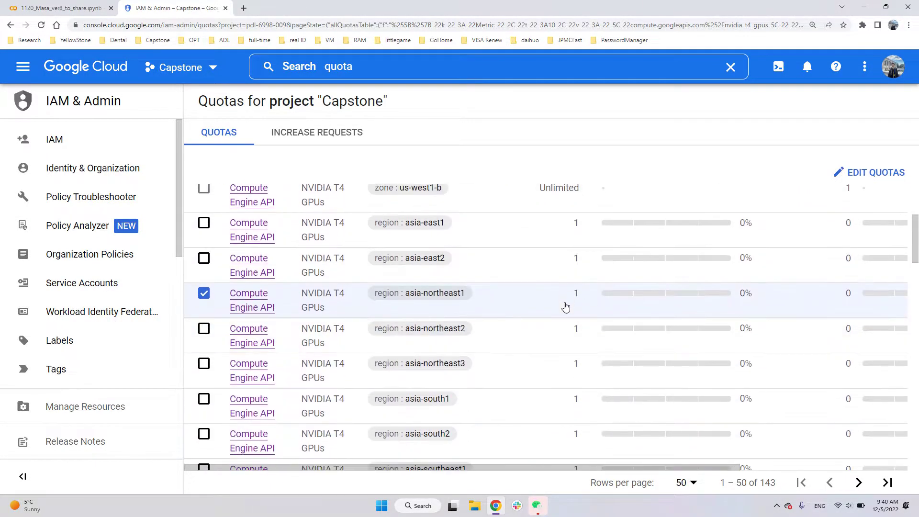
{"action": "scroll", "coordinate": [572, 352], "scroll_direction": "down", "scroll_amount": 7}
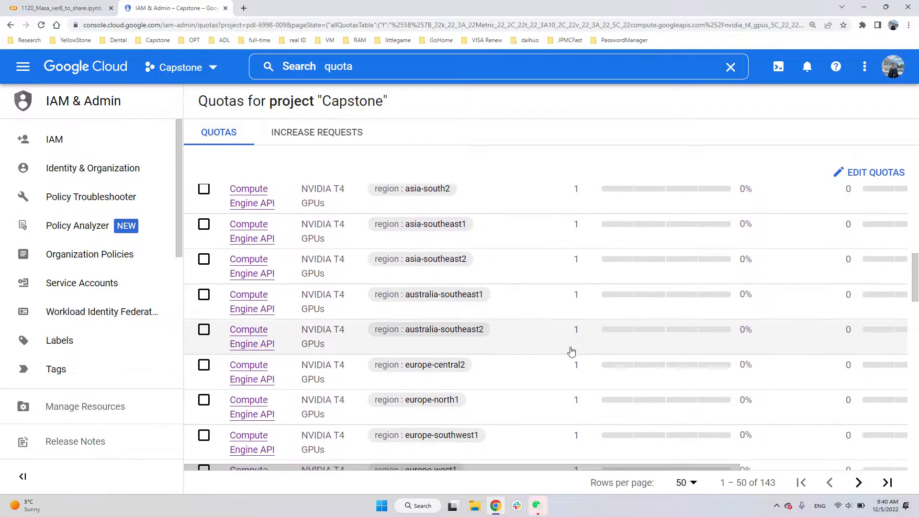
{"action": "scroll", "coordinate": [571, 352], "scroll_direction": "down", "scroll_amount": 14}
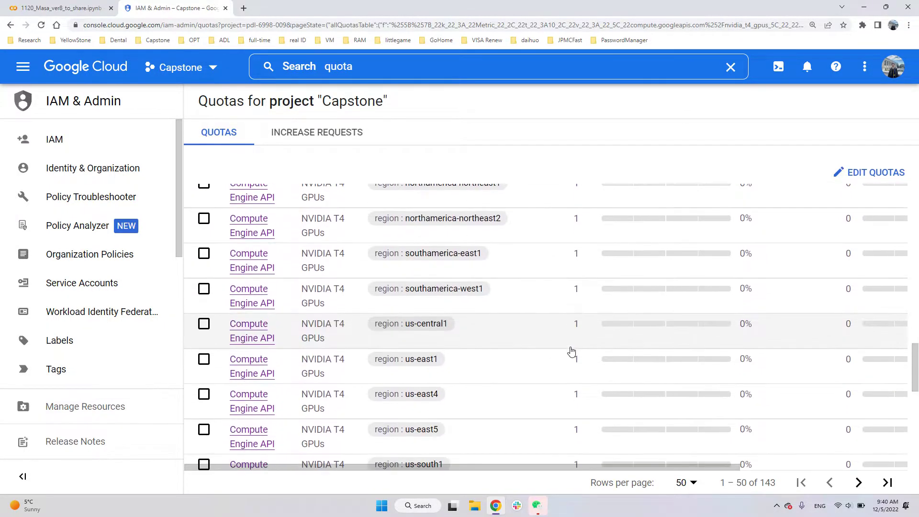
{"action": "scroll", "coordinate": [572, 352], "scroll_direction": "down", "scroll_amount": 1}
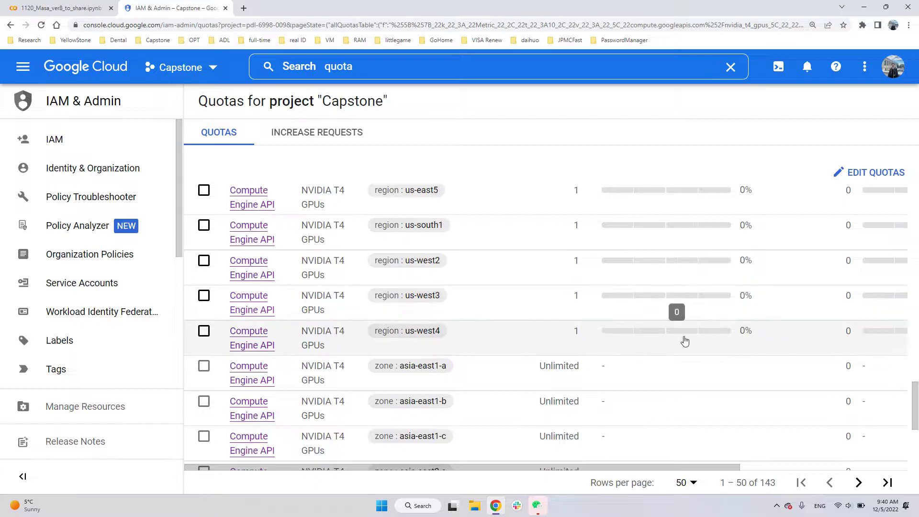
{"action": "scroll", "coordinate": [616, 335], "scroll_direction": "up", "scroll_amount": 3}
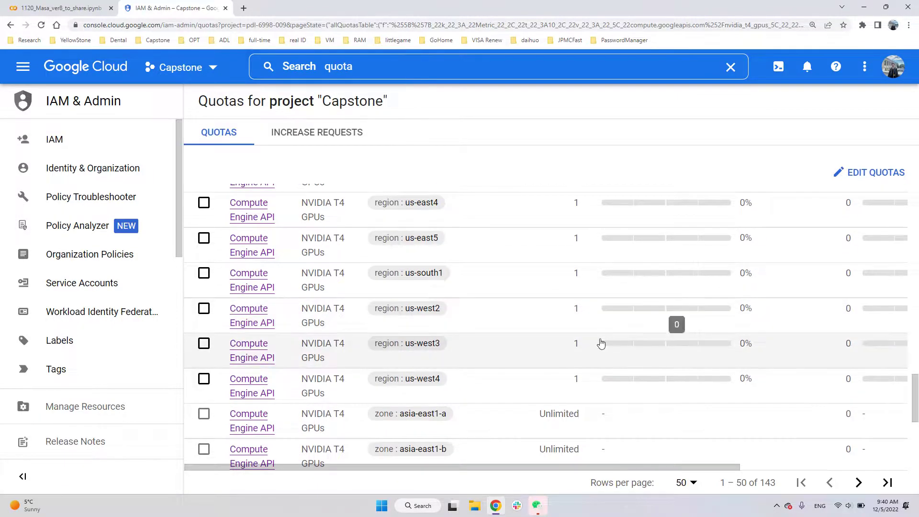
{"action": "scroll", "coordinate": [548, 331], "scroll_direction": "up", "scroll_amount": 2}
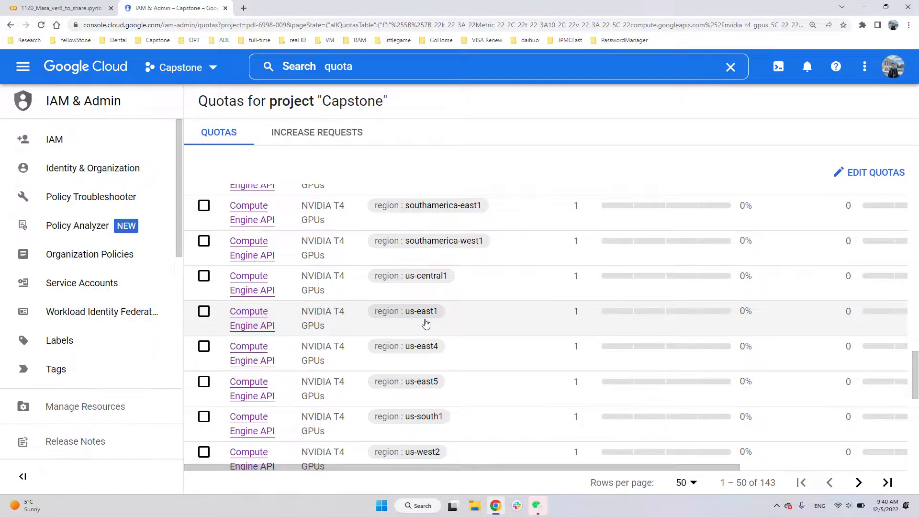
- Search the console for "deploy" and open Deployment Manager
{"action": "left_click", "coordinate": [364, 64]}
{"action": "left_click", "coordinate": [802, 124]}
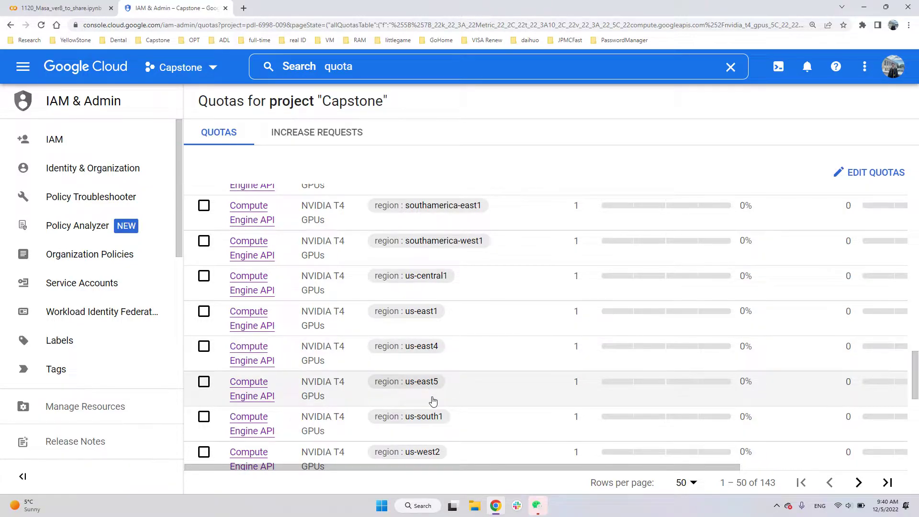
{"action": "left_click", "coordinate": [406, 67]}
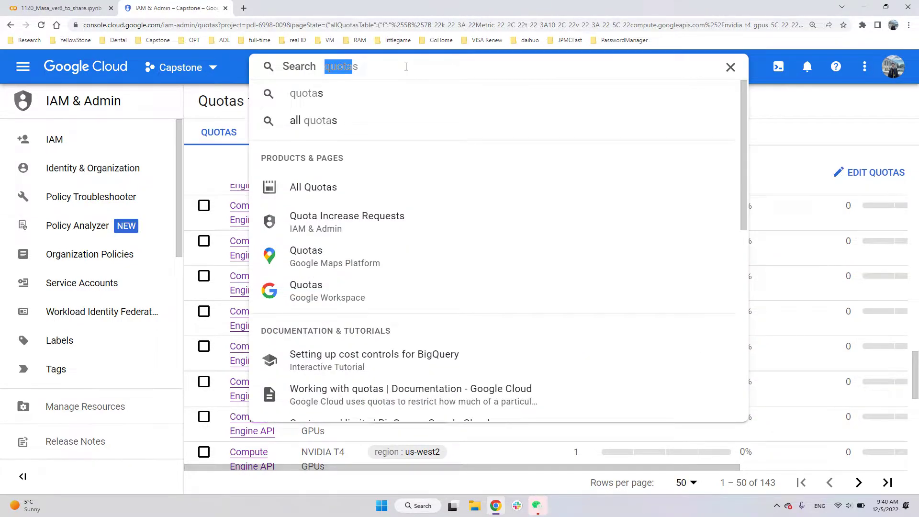
{"action": "type", "text": "deploy"}
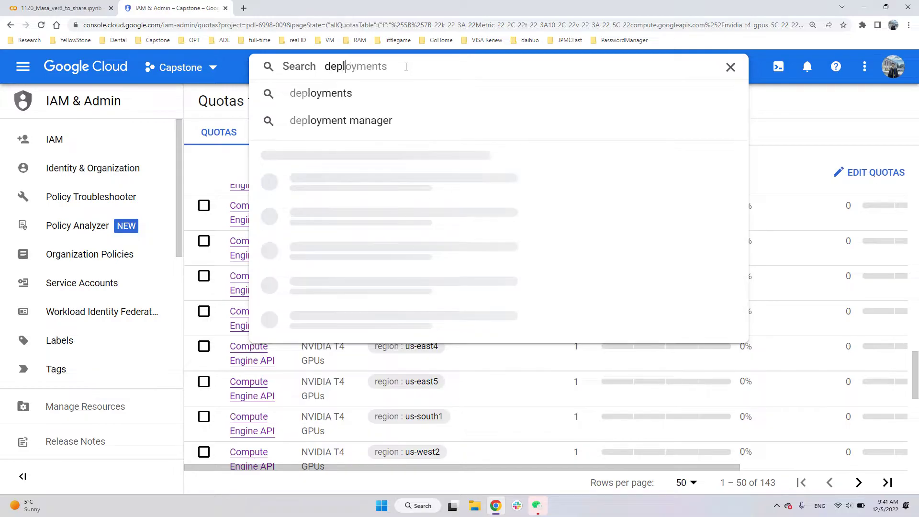
{"action": "key", "text": "Down"}
{"action": "key", "text": "Down"}
{"action": "key", "text": "Down"}
{"action": "key", "text": "Down"}
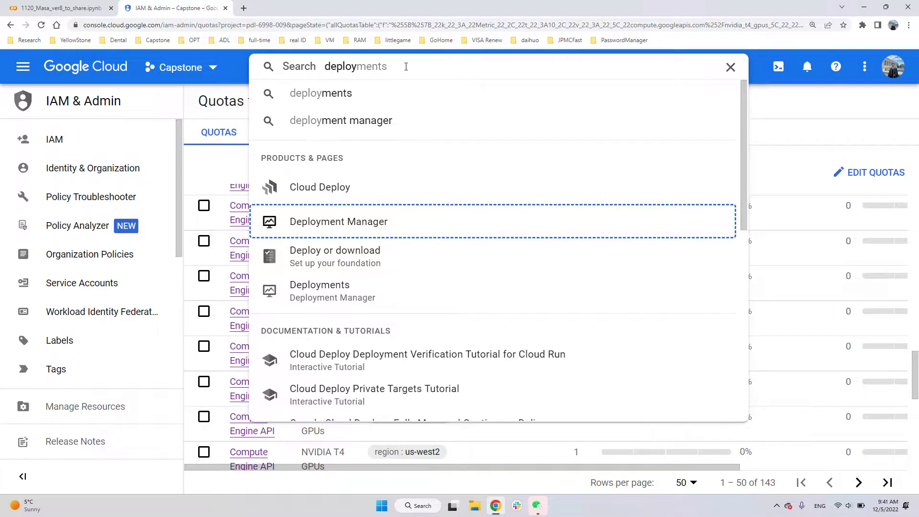
{"action": "left_click", "coordinate": [378, 222]}
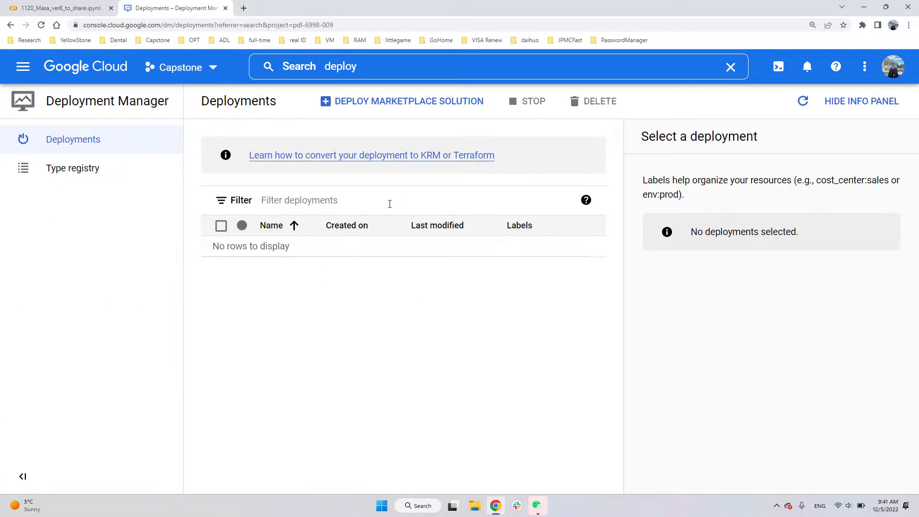
- Search the Marketplace solutions for "colab" and launch a new deployment of Google's Colab product
{"action": "left_click", "coordinate": [396, 102]}
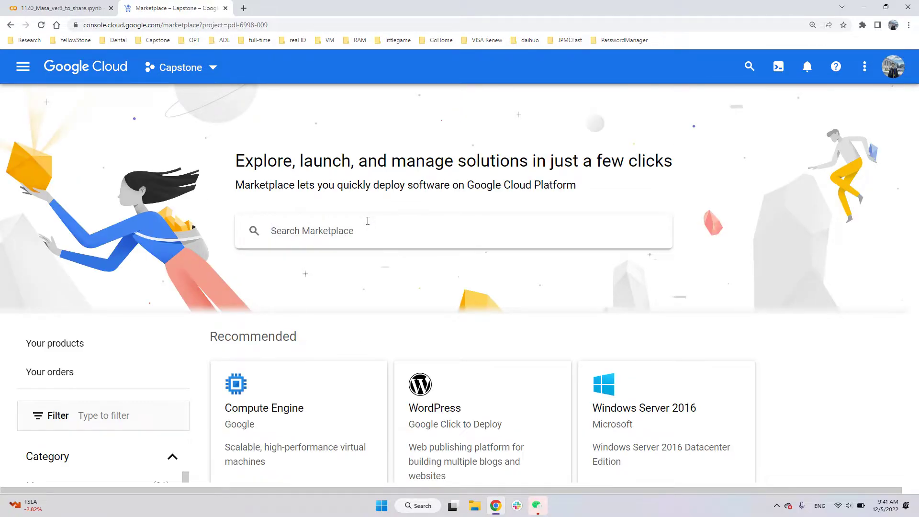
{"action": "left_click", "coordinate": [368, 221]}
{"action": "type", "text": "colab"}
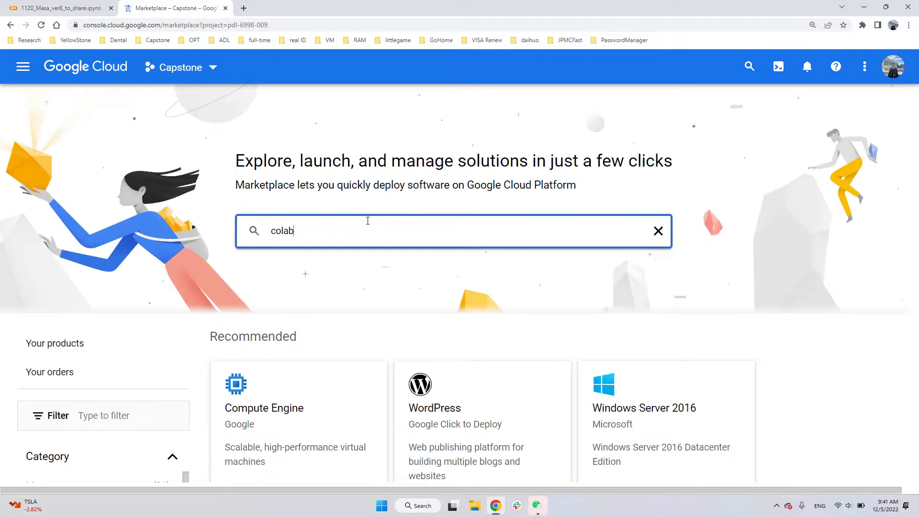
{"action": "key", "text": "Return"}
{"action": "left_click", "coordinate": [370, 249]}
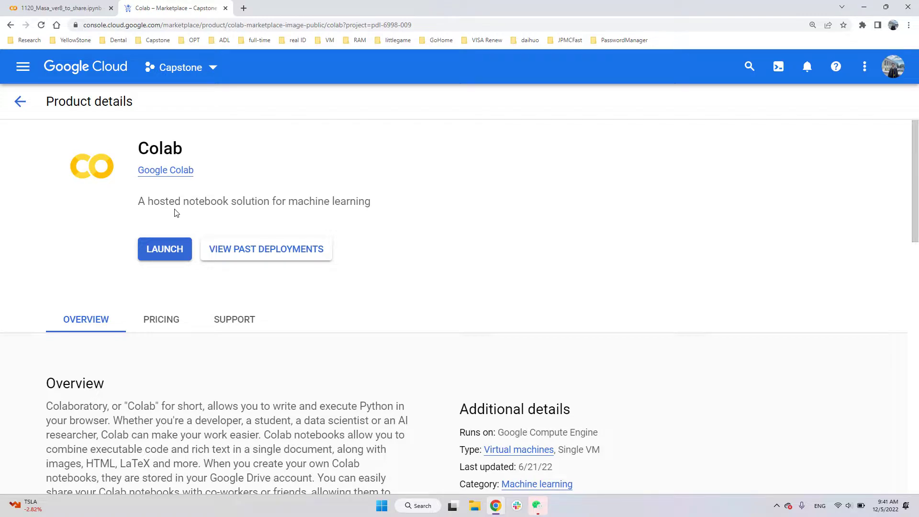
{"action": "left_click", "coordinate": [157, 256]}
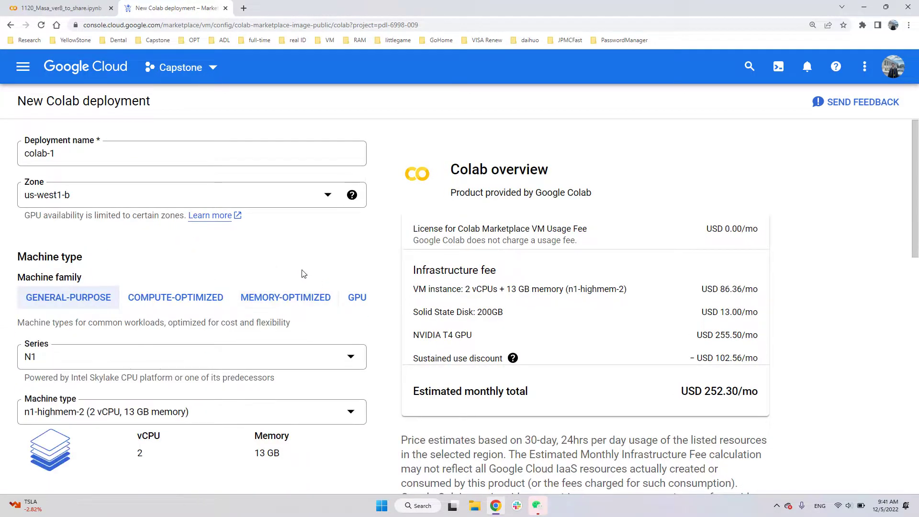
- Examine the quota warnings, default machine settings and monthly cost estimate of the new Colab deployment
{"action": "scroll", "coordinate": [292, 271], "scroll_direction": "down", "scroll_amount": 1}
{"action": "scroll", "coordinate": [229, 275], "scroll_direction": "down", "scroll_amount": 1}
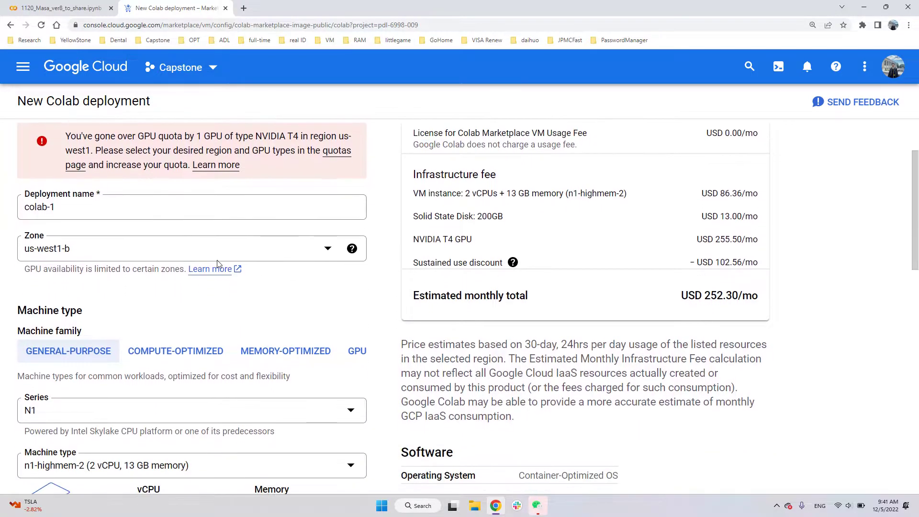
{"action": "scroll", "coordinate": [182, 311], "scroll_direction": "down", "scroll_amount": 1}
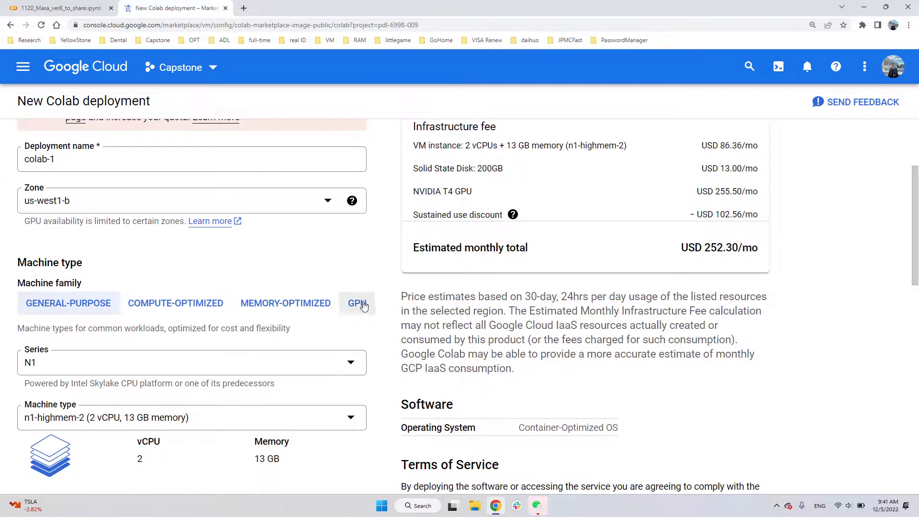
{"action": "scroll", "coordinate": [288, 316], "scroll_direction": "down", "scroll_amount": 1}
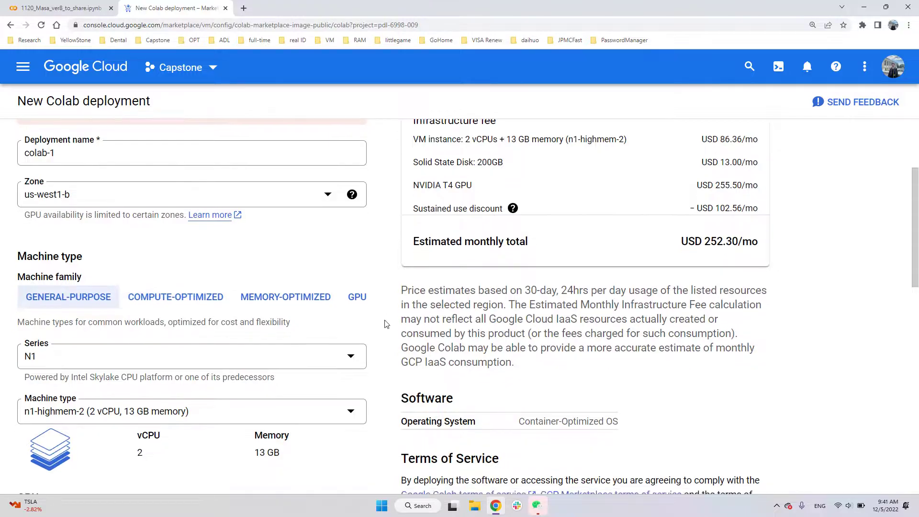
{"action": "scroll", "coordinate": [432, 320], "scroll_direction": "up", "scroll_amount": 2}
{"action": "scroll", "coordinate": [479, 336], "scroll_direction": "up", "scroll_amount": 1}
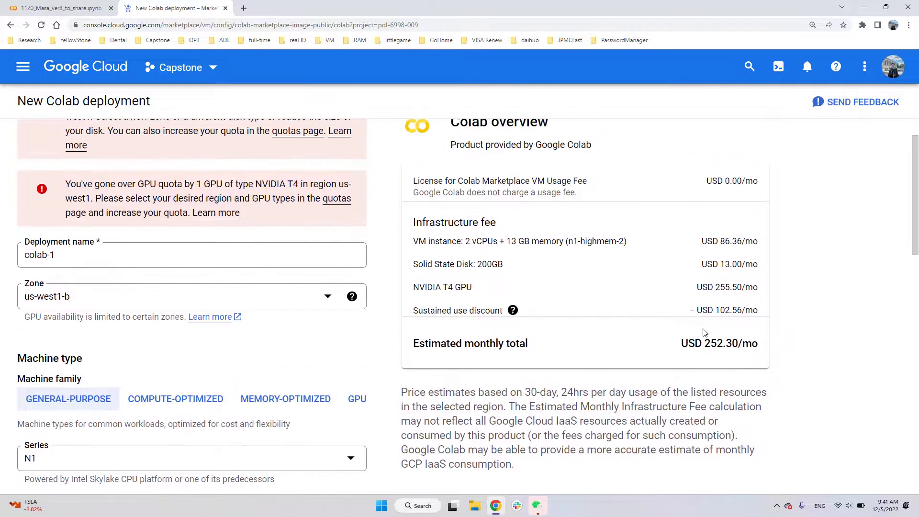
{"action": "scroll", "coordinate": [539, 369], "scroll_direction": "down", "scroll_amount": 6}
{"action": "scroll", "coordinate": [335, 263], "scroll_direction": "up", "scroll_amount": 7}
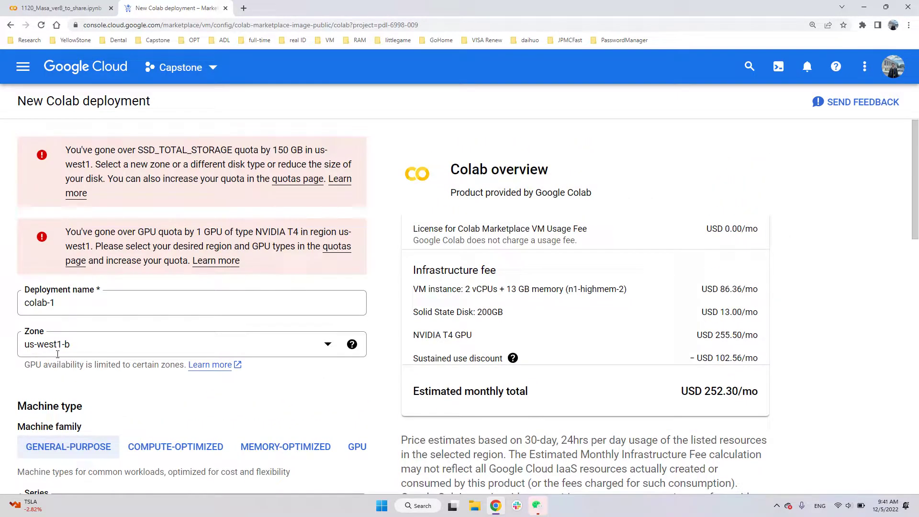
- Set the deployment zone to us-east1-c
{"action": "left_click", "coordinate": [267, 343]}
{"action": "scroll", "coordinate": [246, 310], "scroll_direction": "down", "scroll_amount": 3}
{"action": "scroll", "coordinate": [247, 310], "scroll_direction": "up", "scroll_amount": 6}
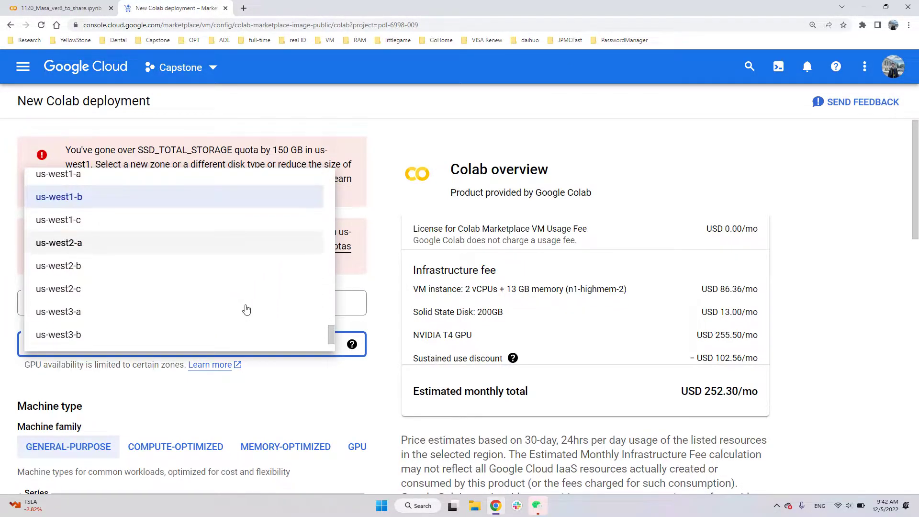
{"action": "scroll", "coordinate": [137, 229], "scroll_direction": "up", "scroll_amount": 1}
{"action": "left_click", "coordinate": [135, 210]}
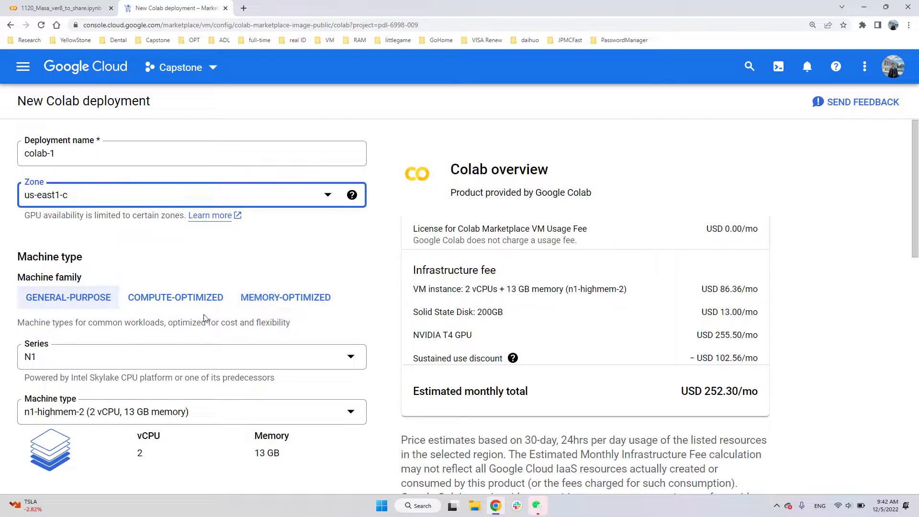
- Try zone us-east1-b with the GPU machine family and switch the zone back to us-east1-c
{"action": "left_click", "coordinate": [293, 194]}
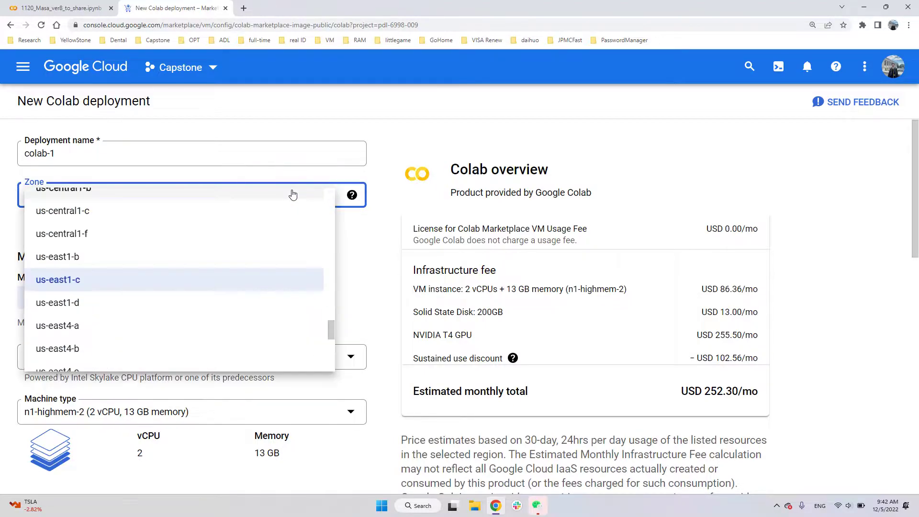
{"action": "left_click", "coordinate": [239, 264]}
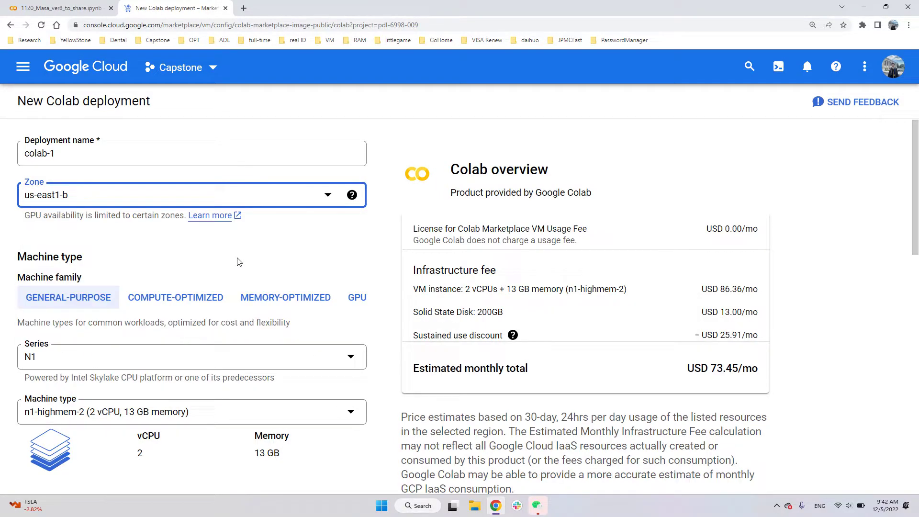
{"action": "left_click", "coordinate": [358, 297]}
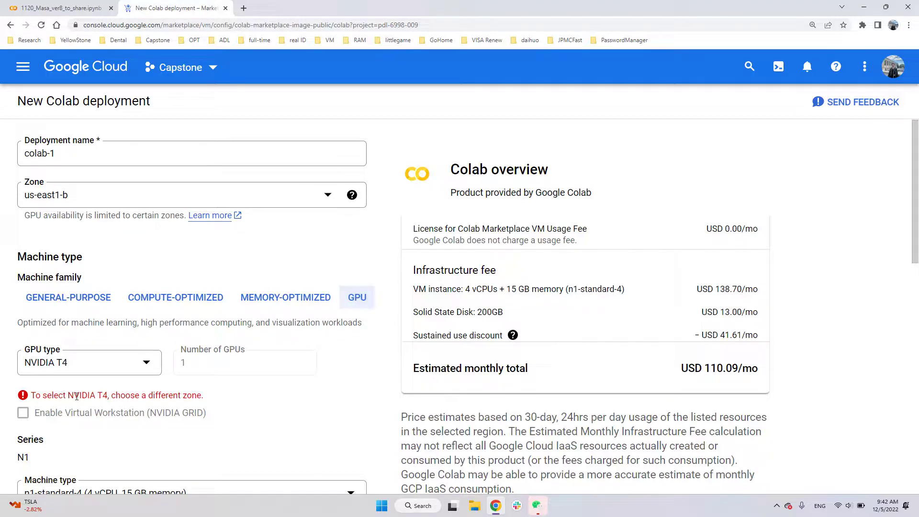
{"action": "left_click", "coordinate": [120, 206]}
{"action": "left_click", "coordinate": [140, 306]}
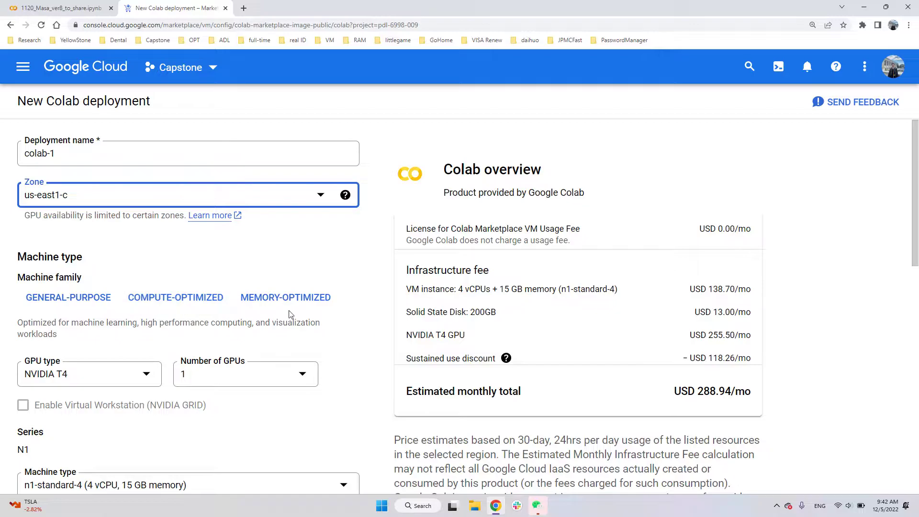
- Set the deployment zone to us-east4-c and select the GPU machine family
{"action": "left_click", "coordinate": [318, 195]}
{"action": "left_click", "coordinate": [214, 327]}
{"action": "left_click", "coordinate": [263, 196]}
{"action": "left_click", "coordinate": [215, 331]}
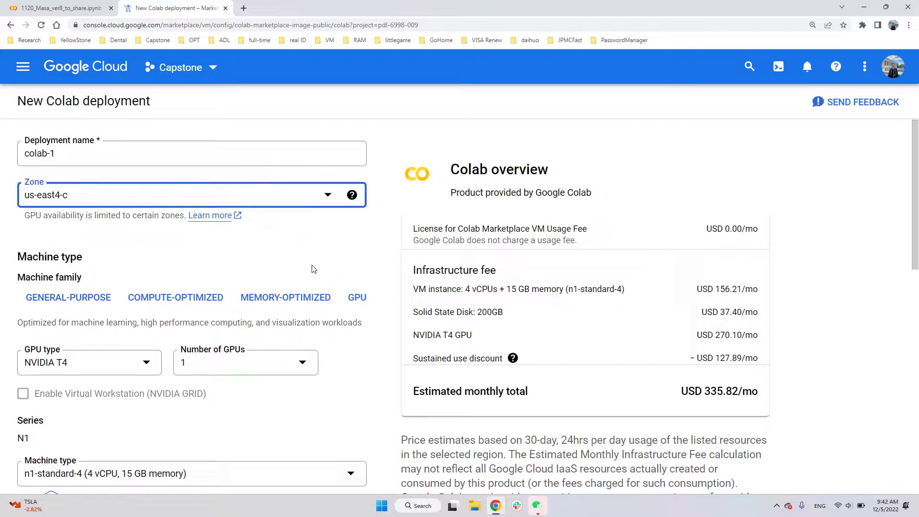
{"action": "left_click", "coordinate": [358, 299]}
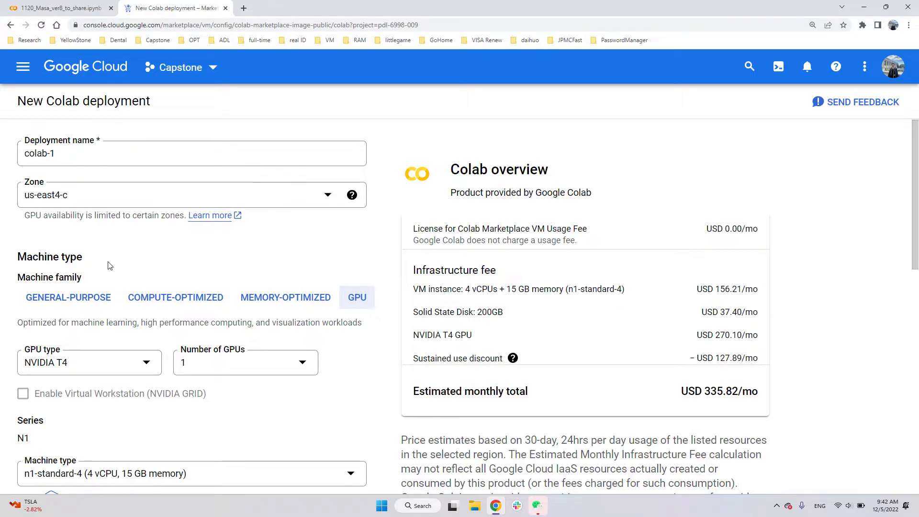
- Review the GPU type, machine type, boot disk, networking and service account settings of the Colab deployment
{"action": "scroll", "coordinate": [143, 287], "scroll_direction": "down", "scroll_amount": 2}
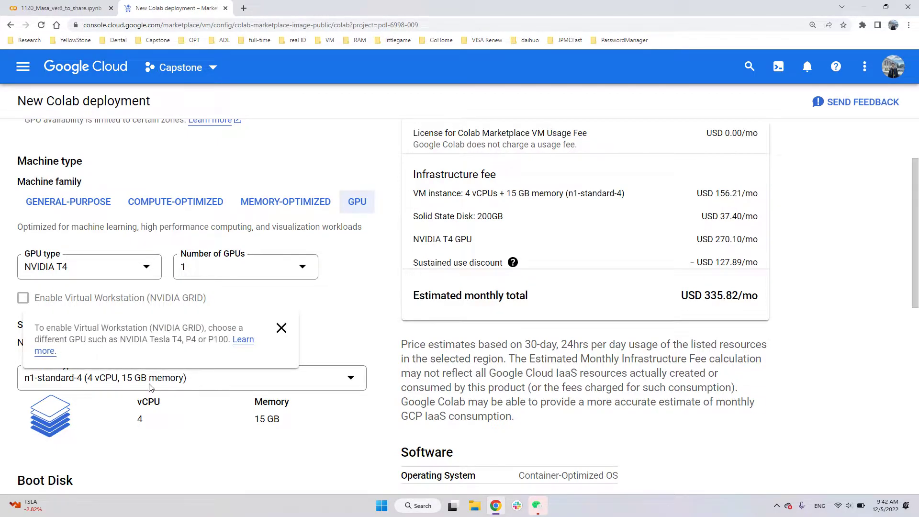
{"action": "scroll", "coordinate": [152, 381], "scroll_direction": "down", "scroll_amount": 2}
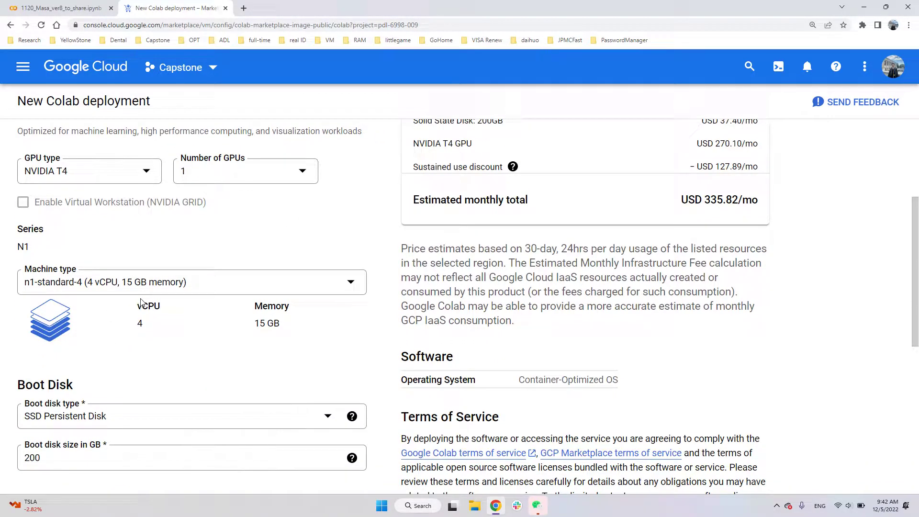
{"action": "scroll", "coordinate": [135, 308], "scroll_direction": "down", "scroll_amount": 4}
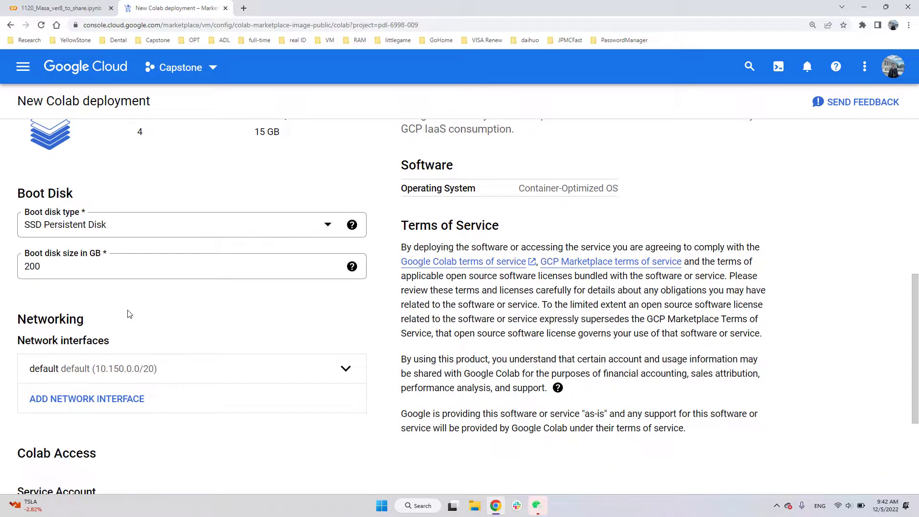
{"action": "scroll", "coordinate": [33, 273], "scroll_direction": "down", "scroll_amount": 1}
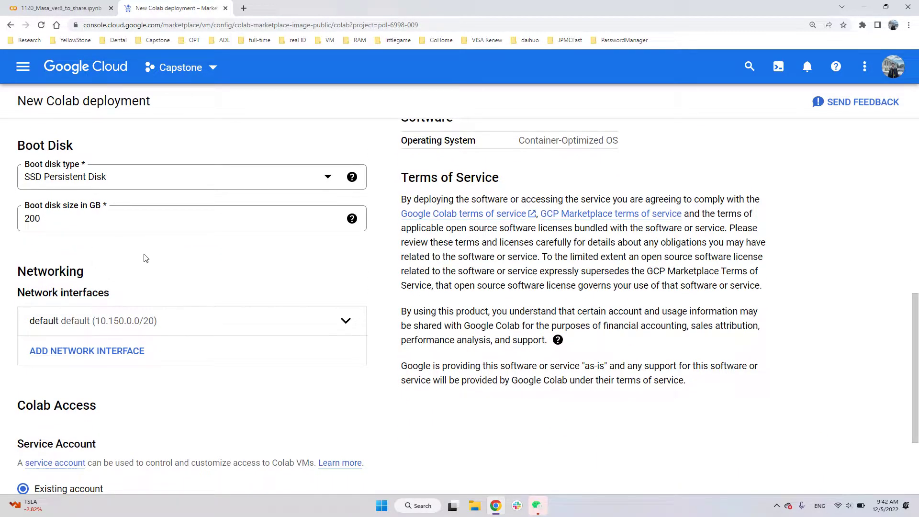
{"action": "scroll", "coordinate": [170, 263], "scroll_direction": "down", "scroll_amount": 3}
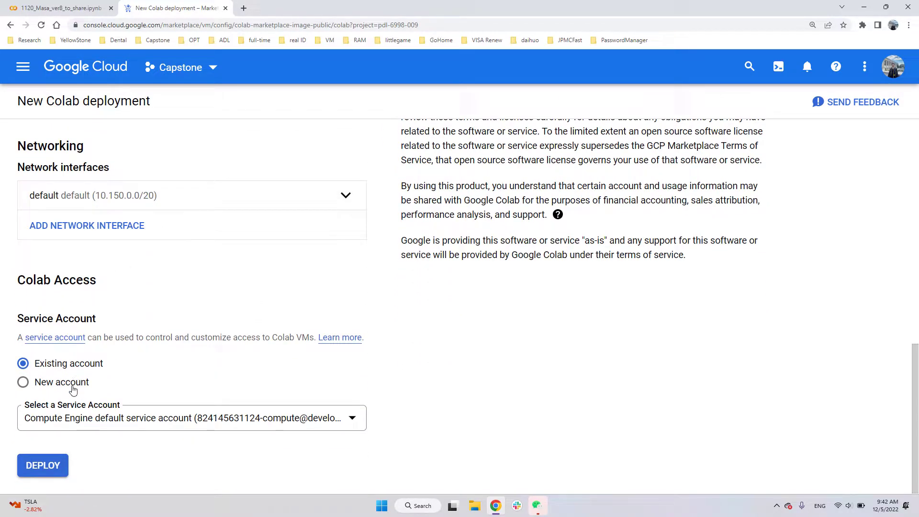
{"action": "scroll", "coordinate": [143, 380], "scroll_direction": "up", "scroll_amount": 2}
{"action": "scroll", "coordinate": [163, 382], "scroll_direction": "up", "scroll_amount": 9}
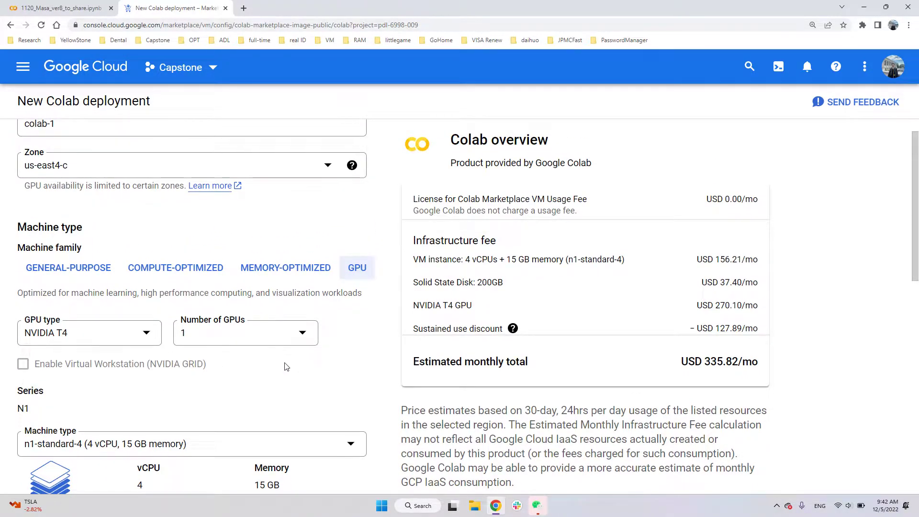
{"action": "scroll", "coordinate": [286, 367], "scroll_direction": "down", "scroll_amount": 1}
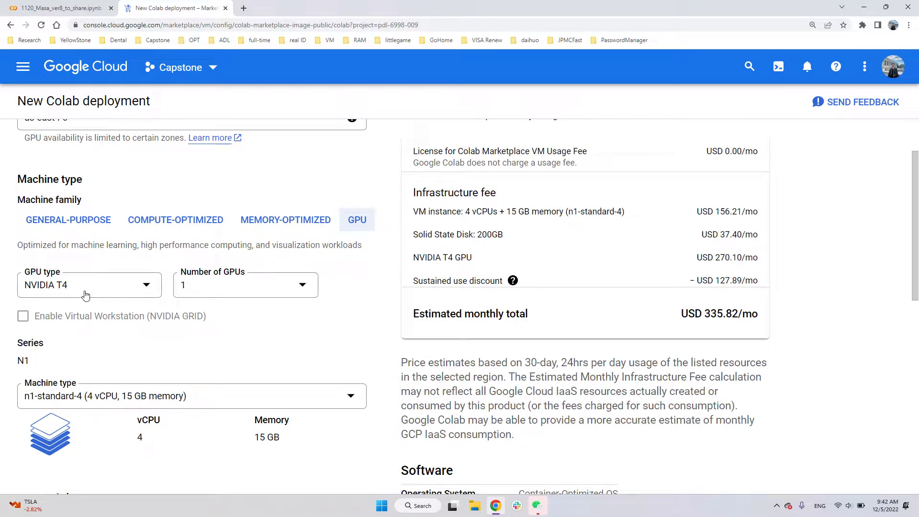
{"action": "scroll", "coordinate": [172, 427], "scroll_direction": "down", "scroll_amount": 2}
{"action": "scroll", "coordinate": [172, 428], "scroll_direction": "down", "scroll_amount": 3}
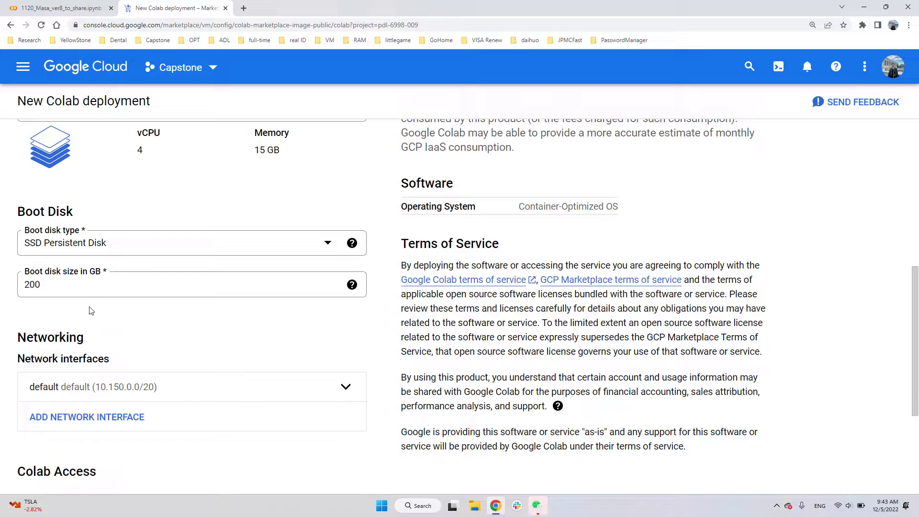
{"action": "scroll", "coordinate": [85, 326], "scroll_direction": "down", "scroll_amount": 4}
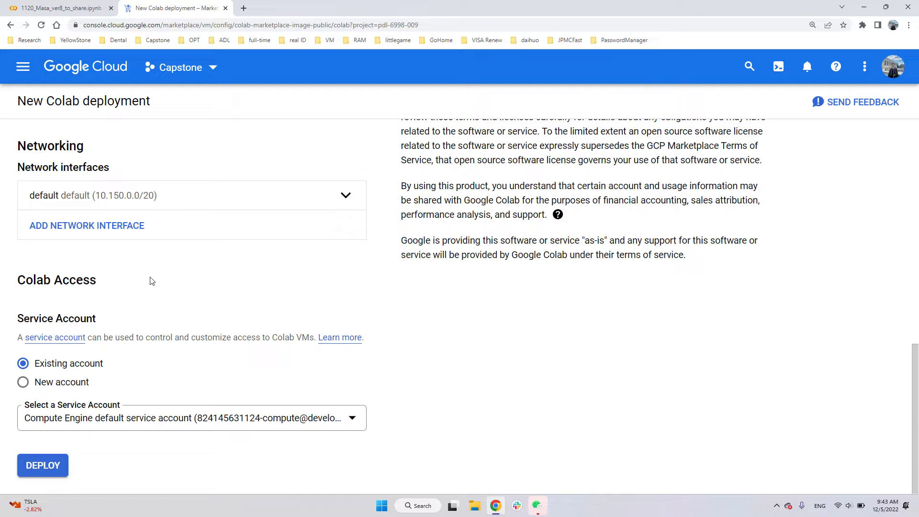
- Deploy the configured Colab VM and open the details of the colab component in the colab-1 deployment
{"action": "left_click", "coordinate": [41, 467]}
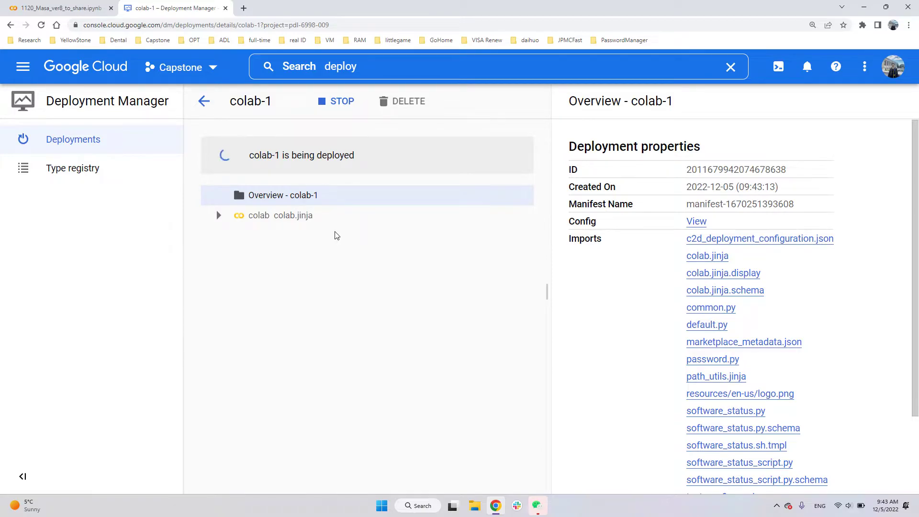
{"action": "left_click", "coordinate": [335, 218]}
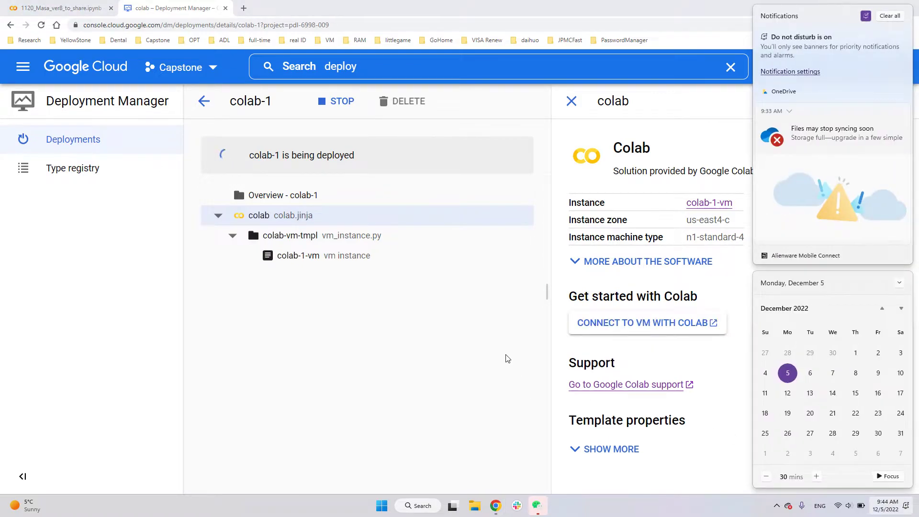
{"action": "left_click", "coordinate": [508, 359]}
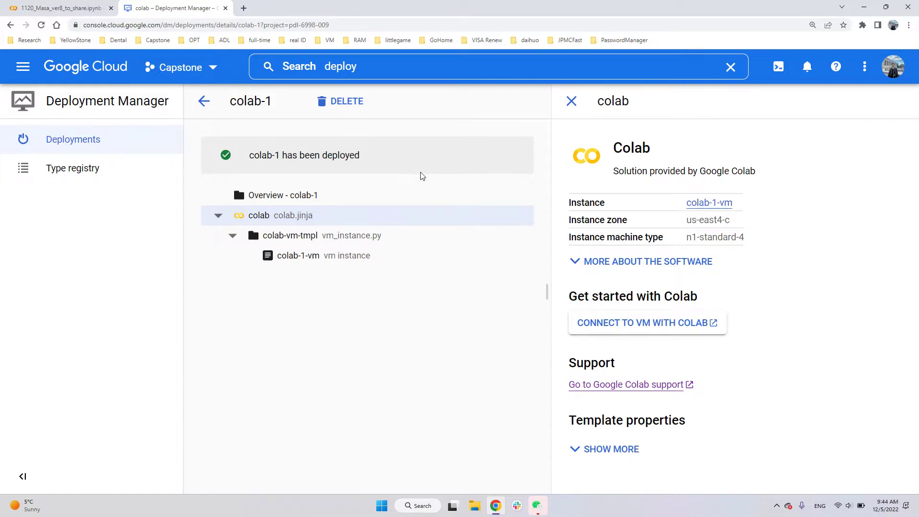
- Search the console for vm, open the Compute Engine VM instances list and examine the zones and IP addresses of the listed machines
{"action": "left_click", "coordinate": [356, 67]}
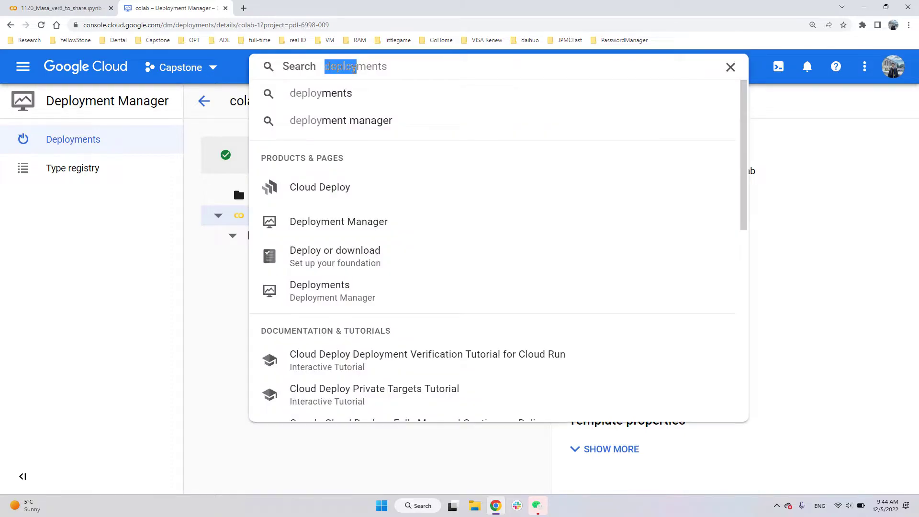
{"action": "type", "text": "vm"}
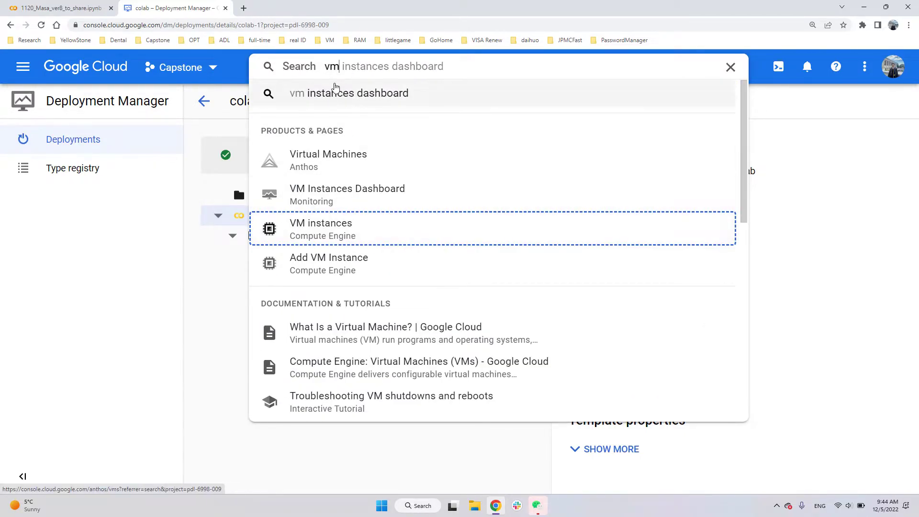
{"action": "left_click", "coordinate": [335, 234]}
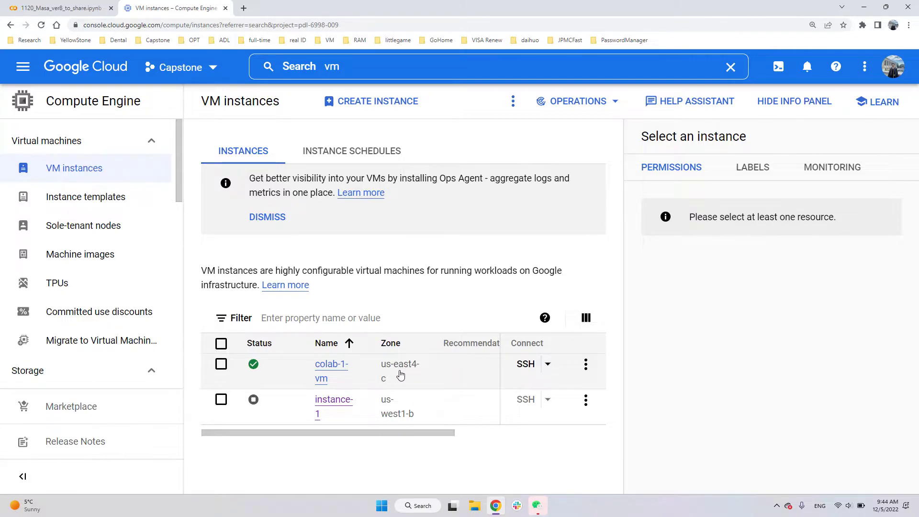
{"action": "left_click_drag", "start_coordinate": [396, 434], "coordinate": [594, 412]}
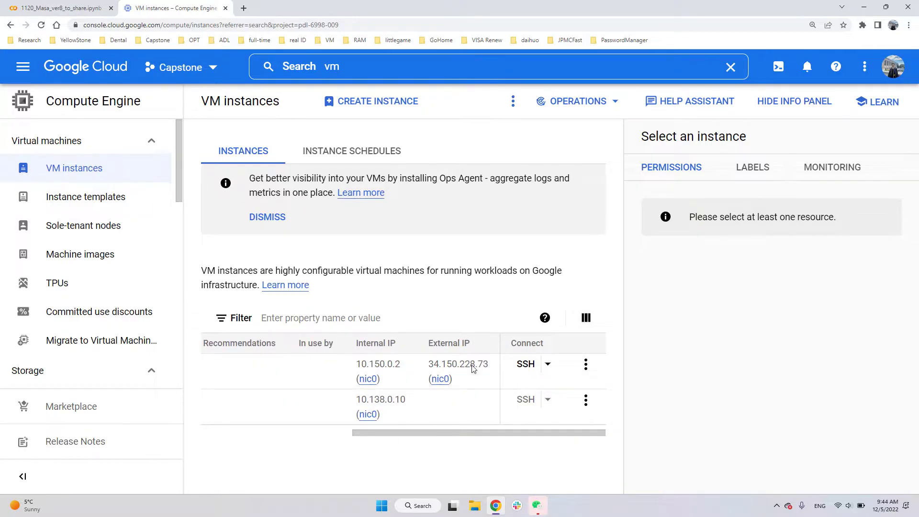
{"action": "left_click_drag", "start_coordinate": [498, 434], "coordinate": [280, 435]}
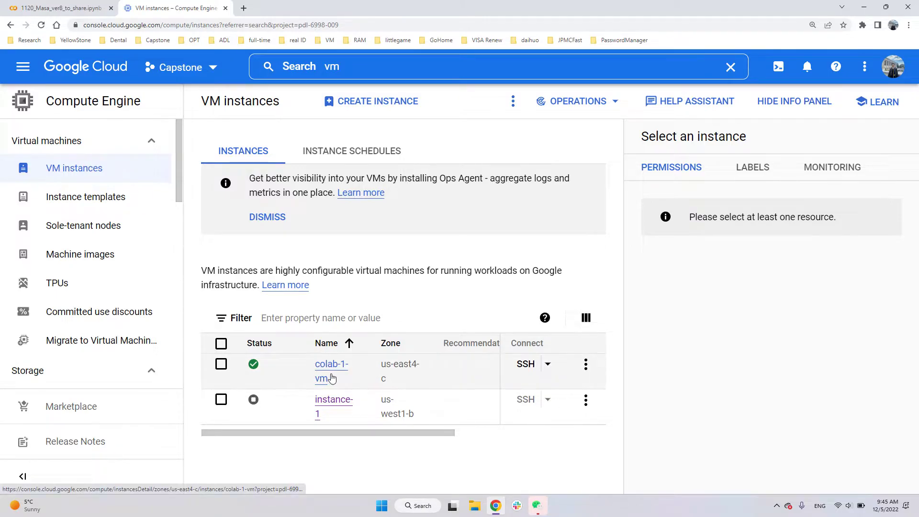
- Switch to the 1120_Masa_ver8_to_share.ipynb notebook in Colab and open its connection settings for a custom GCE VM
{"action": "left_click", "coordinate": [84, 10]}
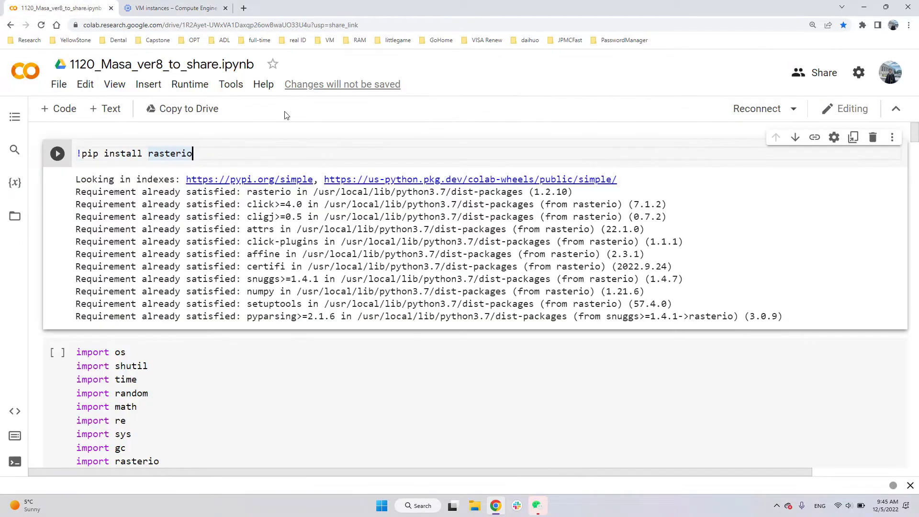
{"action": "left_click", "coordinate": [795, 113]}
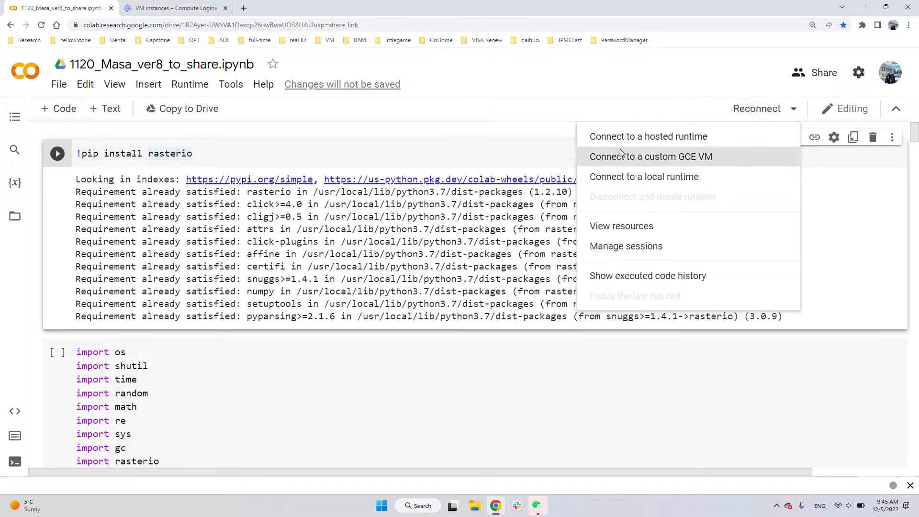
{"action": "left_click", "coordinate": [686, 161]}
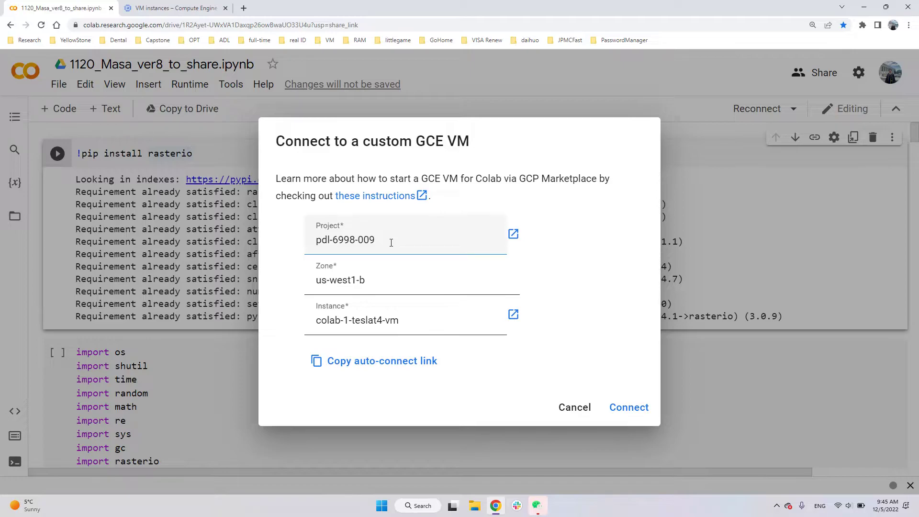
{"action": "left_click", "coordinate": [174, 8]}
{"action": "left_click", "coordinate": [73, 5]}
- Copy the Capstone project's ID from the Google Cloud project picker and set the connection's project to pdl-6998-009
{"action": "left_click", "coordinate": [184, 9]}
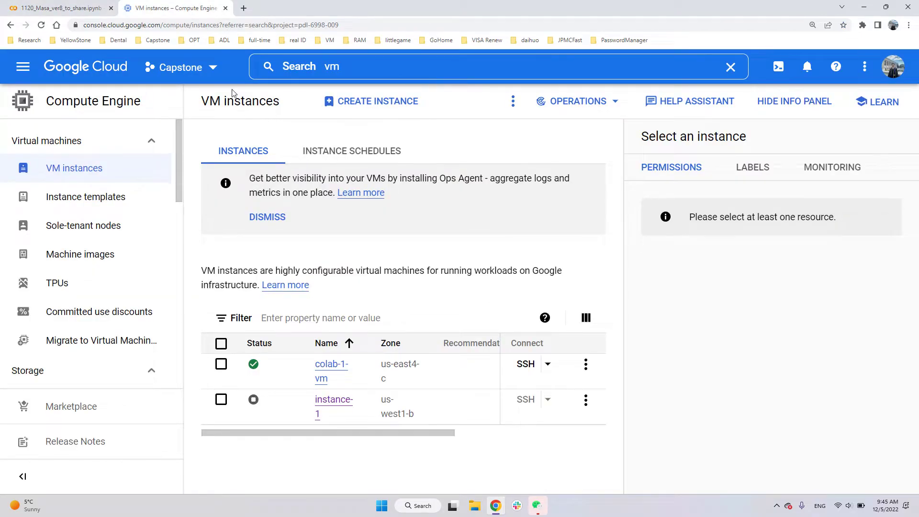
{"action": "left_click", "coordinate": [215, 71]}
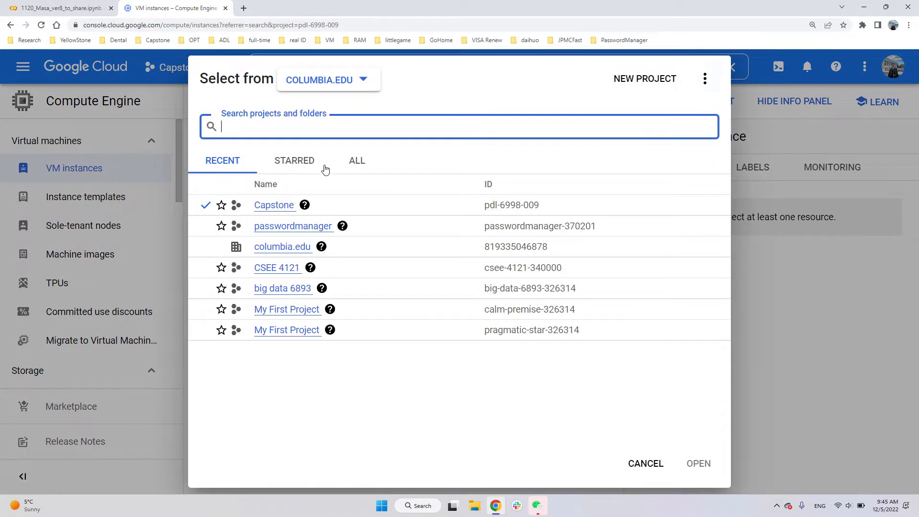
{"action": "left_click_drag", "start_coordinate": [484, 206], "coordinate": [543, 206]}
{"action": "left_click", "coordinate": [88, 7]}
{"action": "triple_click", "coordinate": [392, 231]}
- Copy the zone of colab-1-vm from the VM instances list and set the connection's zone to us-east4-c
{"action": "left_click", "coordinate": [395, 276]}
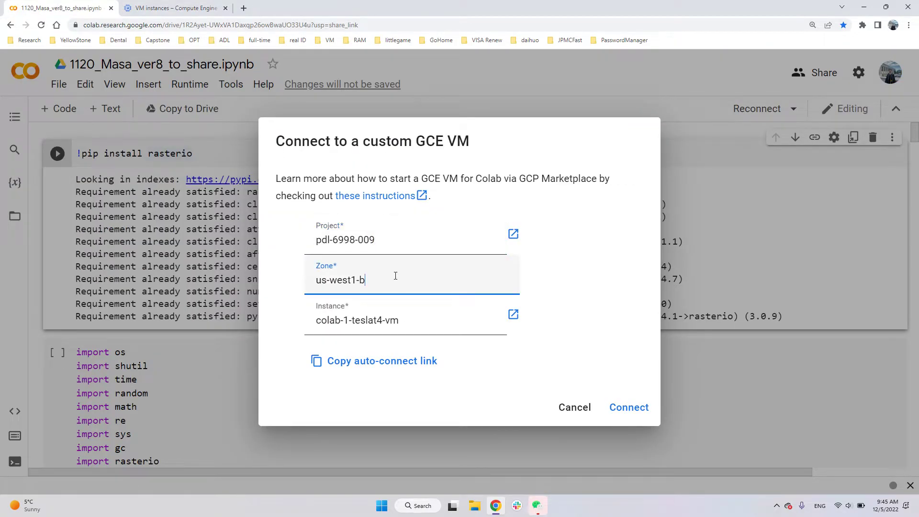
{"action": "left_click", "coordinate": [170, 6]}
{"action": "left_click", "coordinate": [753, 410]}
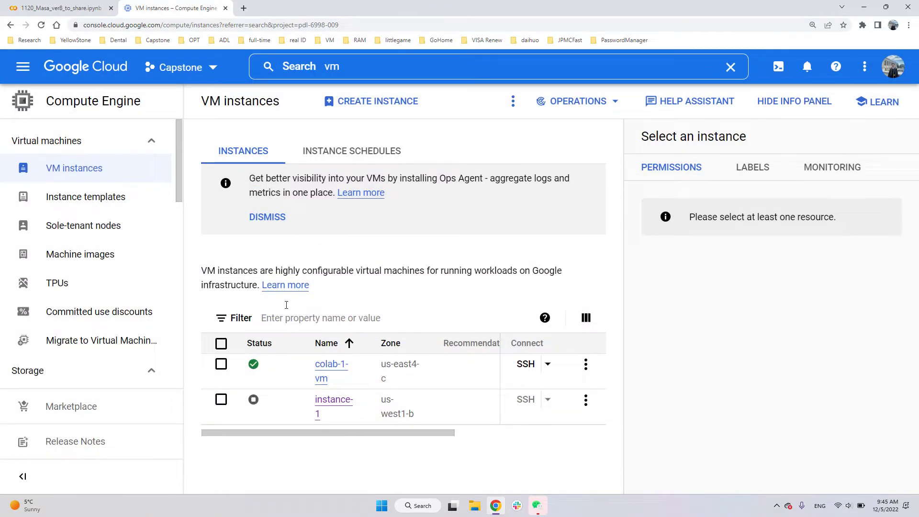
{"action": "left_click_drag", "start_coordinate": [382, 365], "coordinate": [408, 379]}
{"action": "key", "text": "ctrl+c"}
{"action": "left_click", "coordinate": [60, 7]}
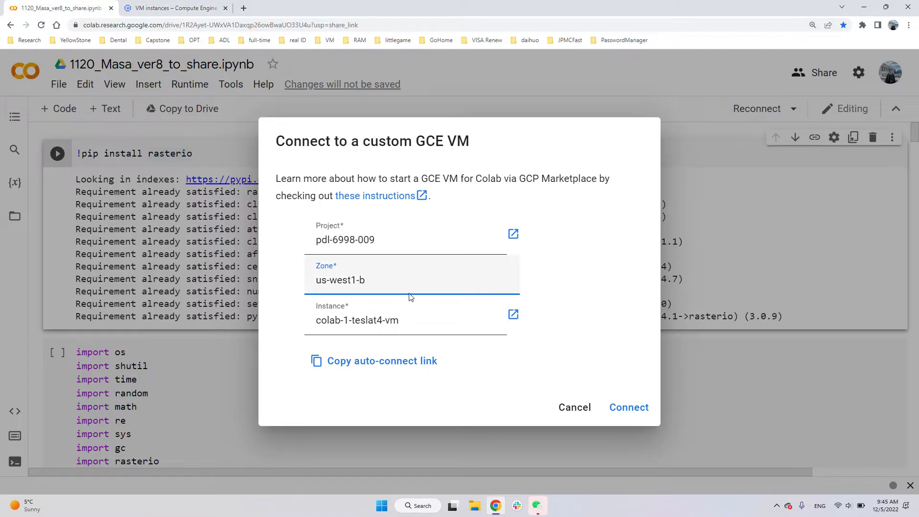
{"action": "triple_click", "coordinate": [406, 292]}
{"action": "key", "text": "ctrl+v"}
- Set the connection's instance to colab-1-vm, copied from the VM instances list, and connect the notebook to it
{"action": "left_click", "coordinate": [415, 326]}
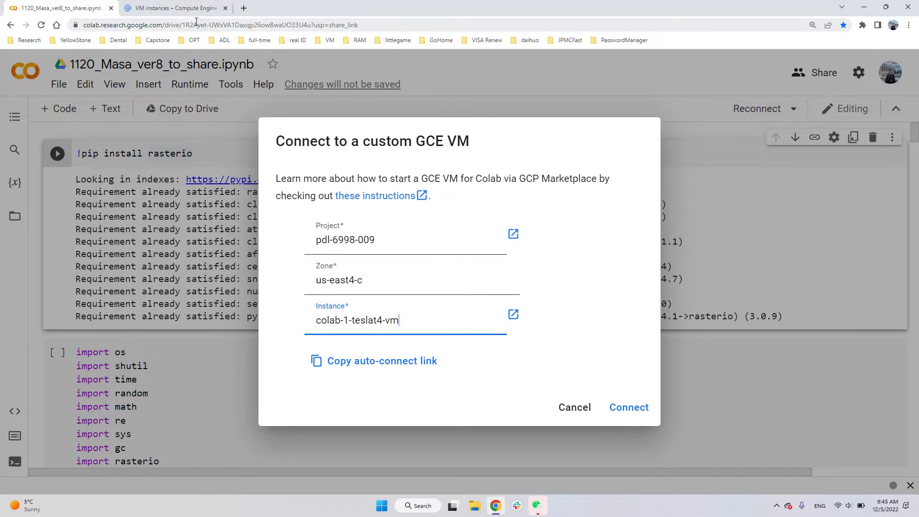
{"action": "left_click", "coordinate": [183, 14]}
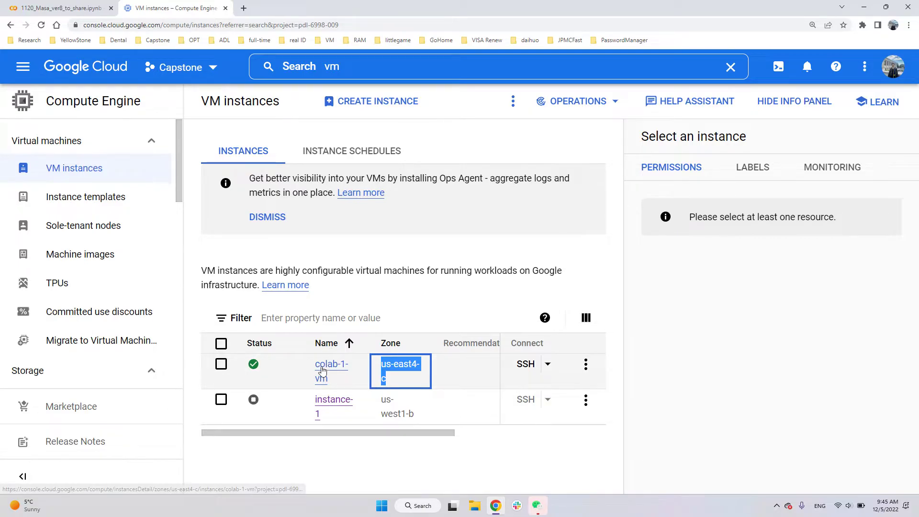
{"action": "left_click_drag", "start_coordinate": [314, 362], "coordinate": [341, 387]}
{"action": "key", "text": "ctrl+c"}
{"action": "key", "text": "ctrl+shift+Tab"}
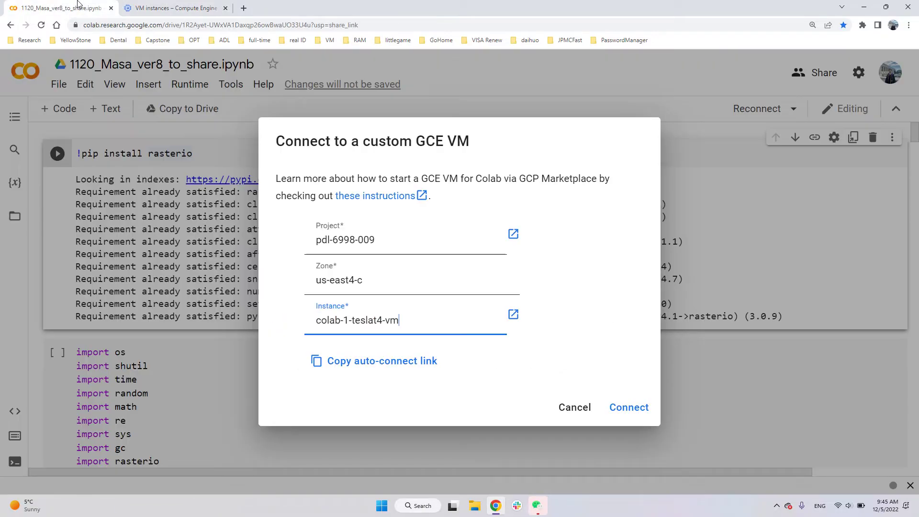
{"action": "key", "text": "ctrl+a"}
{"action": "key", "text": "ctrl+v"}
{"action": "left_click", "coordinate": [629, 407]}
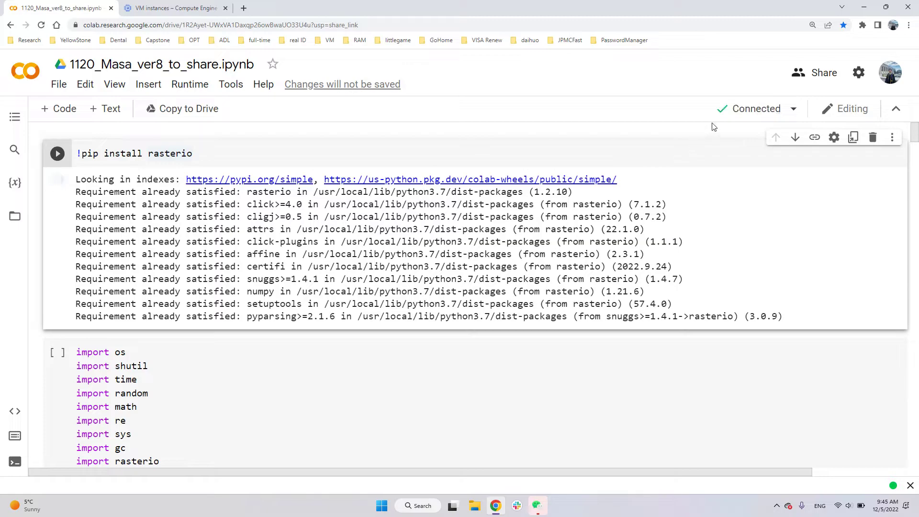
- Insert an empty code cell above the !pip install rasterio cell at the start of the notebook
{"action": "mouse_move", "coordinate": [731, 110]}
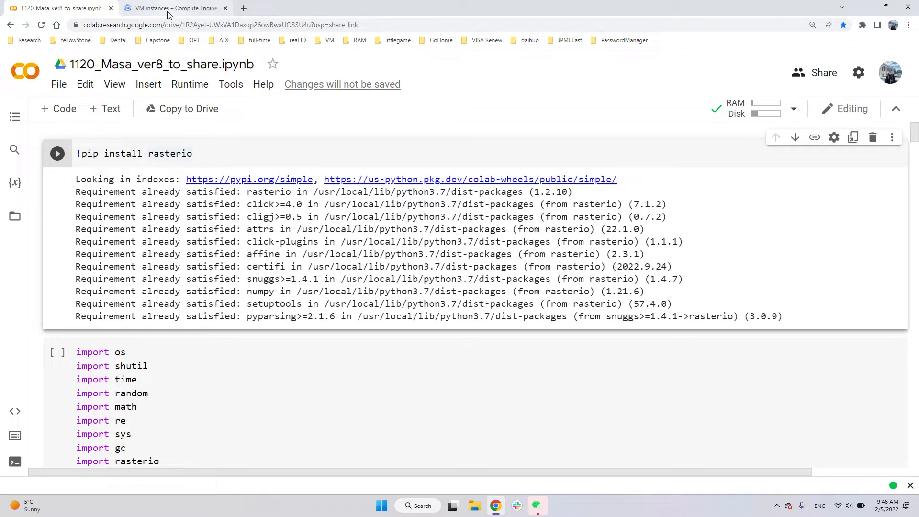
{"action": "scroll", "coordinate": [64, 186], "scroll_direction": "down", "scroll_amount": 1}
{"action": "scroll", "coordinate": [65, 186], "scroll_direction": "up", "scroll_amount": 1}
{"action": "left_click", "coordinate": [139, 154]}
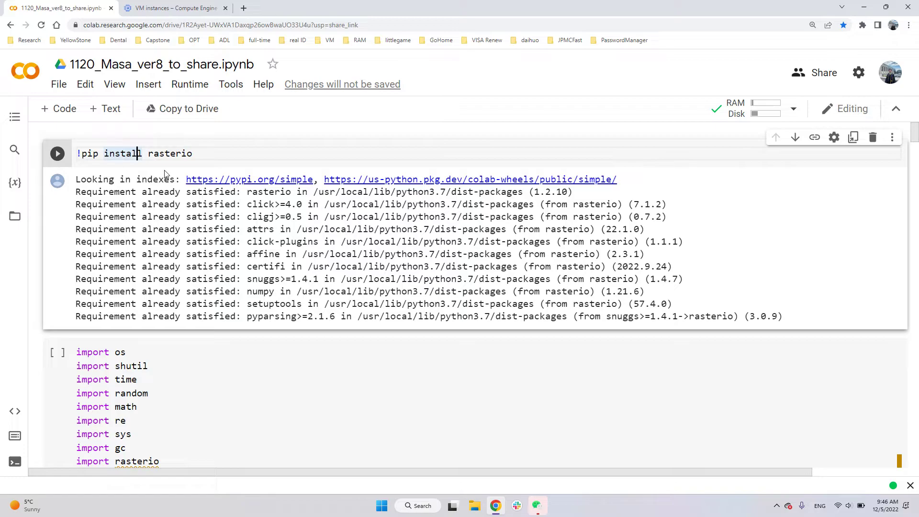
{"action": "key", "text": "ctrl+m"}
{"action": "key", "text": "a"}
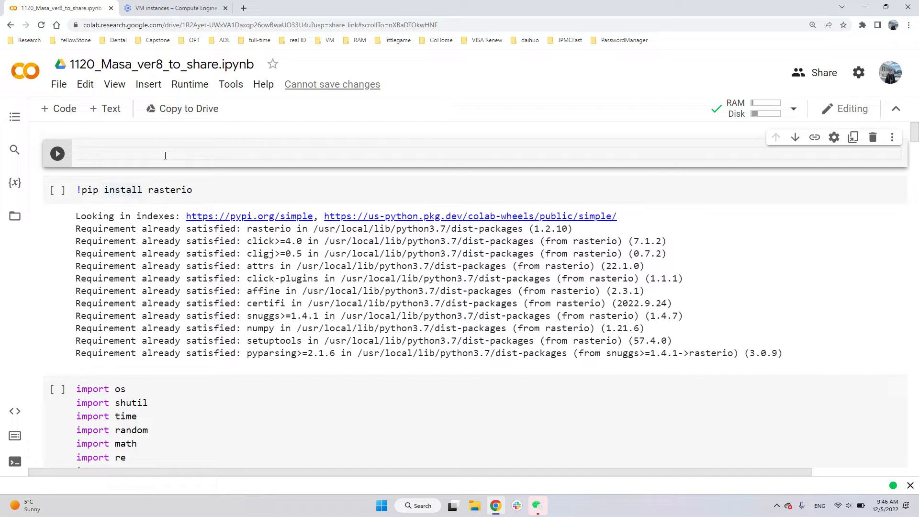
- Enter print("hello world") in the new cell and run it, accepting the warning about the notebook's author
{"action": "type", "text": "print(\"hello world"}
{"action": "key", "text": "ctrl+Return"}
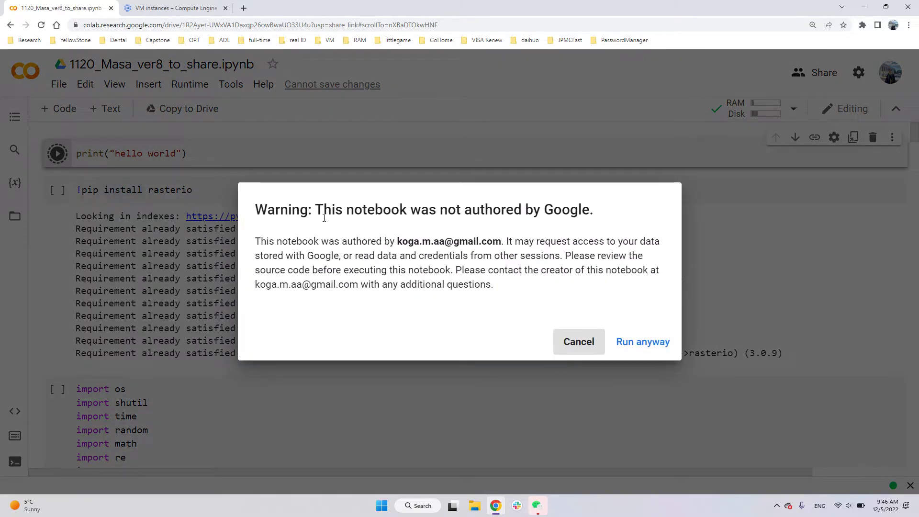
{"action": "left_click", "coordinate": [648, 346]}
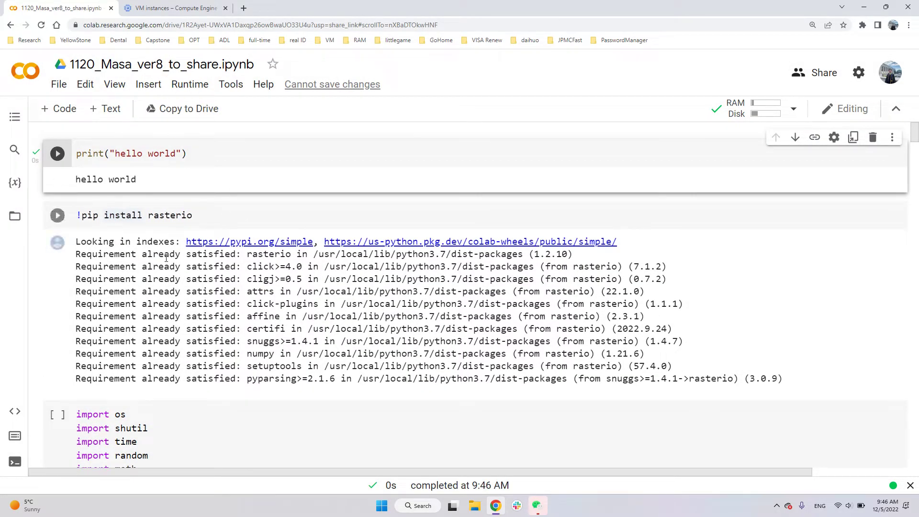
{"action": "scroll", "coordinate": [185, 329], "scroll_direction": "down", "scroll_amount": 3}
{"action": "scroll", "coordinate": [193, 339], "scroll_direction": "up", "scroll_amount": 3}
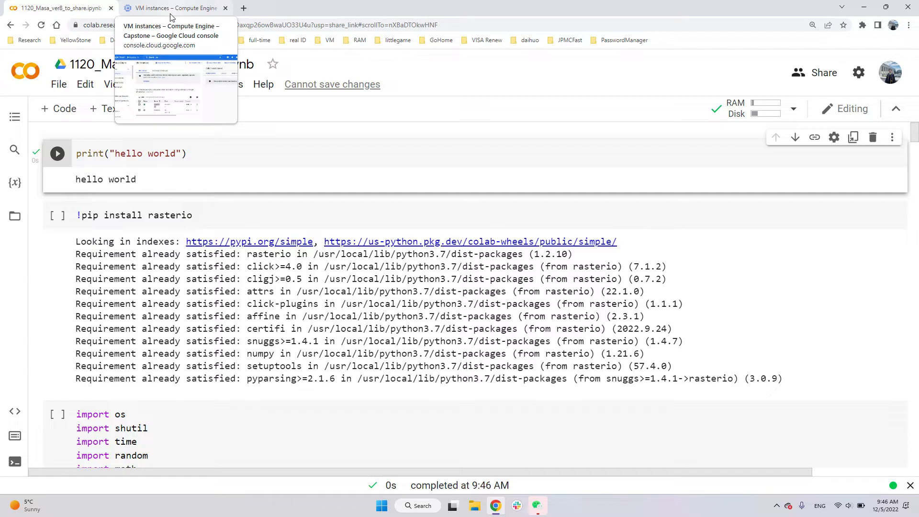
- Switch to the VM instances page in Google Cloud and open the form for creating a new instance
{"action": "left_click", "coordinate": [171, 14]}
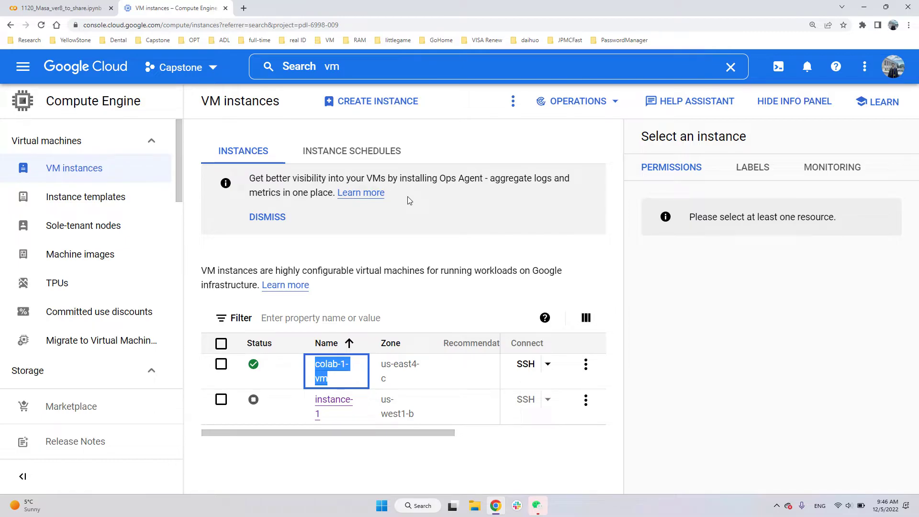
{"action": "left_click", "coordinate": [357, 66]}
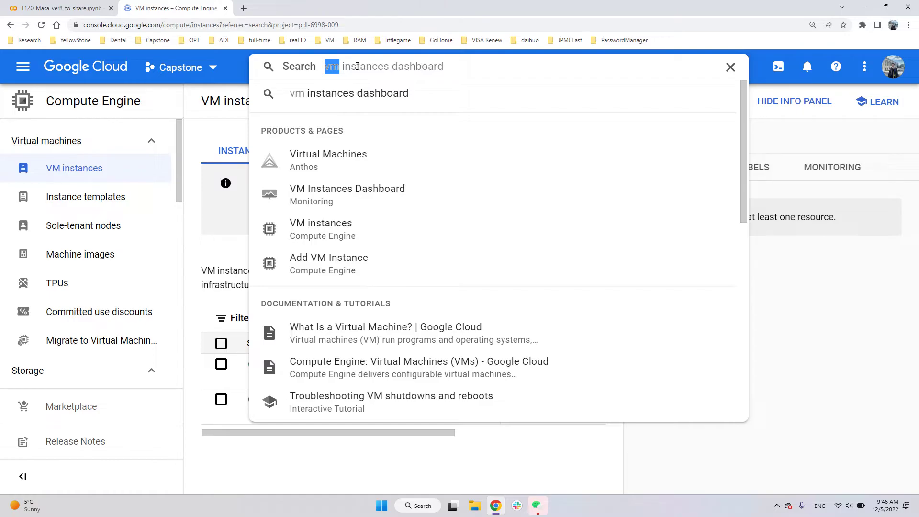
{"action": "left_click", "coordinate": [224, 262]}
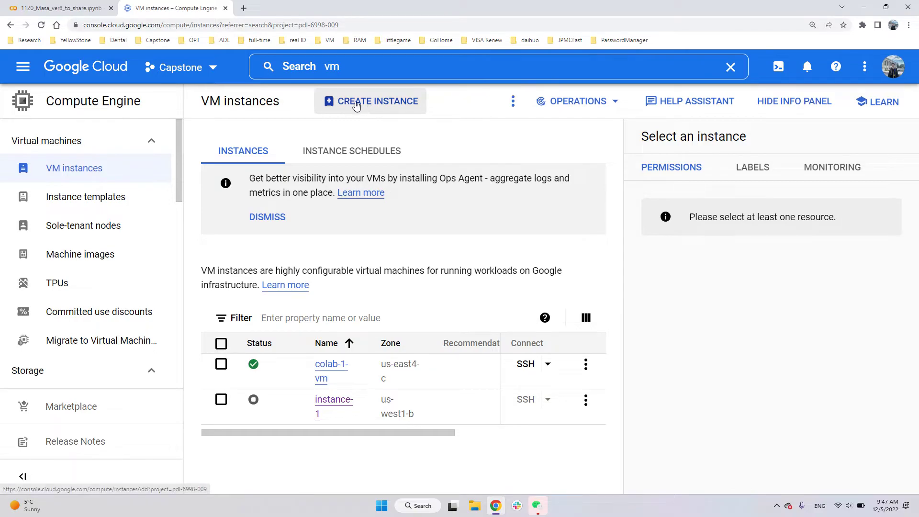
{"action": "left_click", "coordinate": [382, 110]}
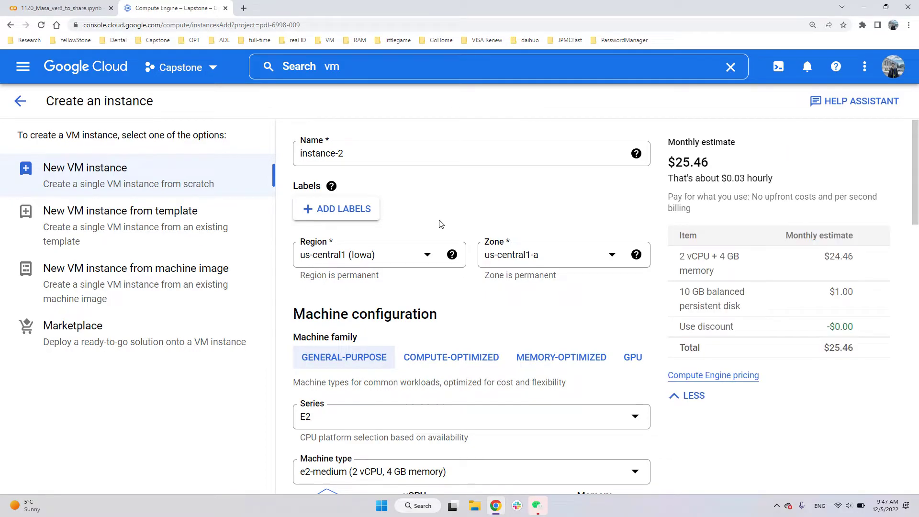
- Review the new instance's machine configuration, boot disk, service account, access scopes and firewall settings
{"action": "scroll", "coordinate": [438, 225], "scroll_direction": "down", "scroll_amount": 2}
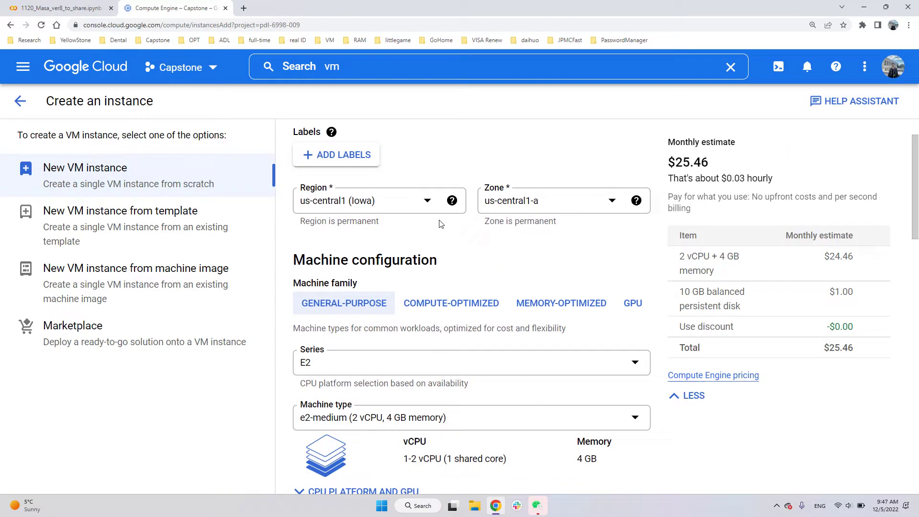
{"action": "scroll", "coordinate": [456, 277], "scroll_direction": "down", "scroll_amount": 5}
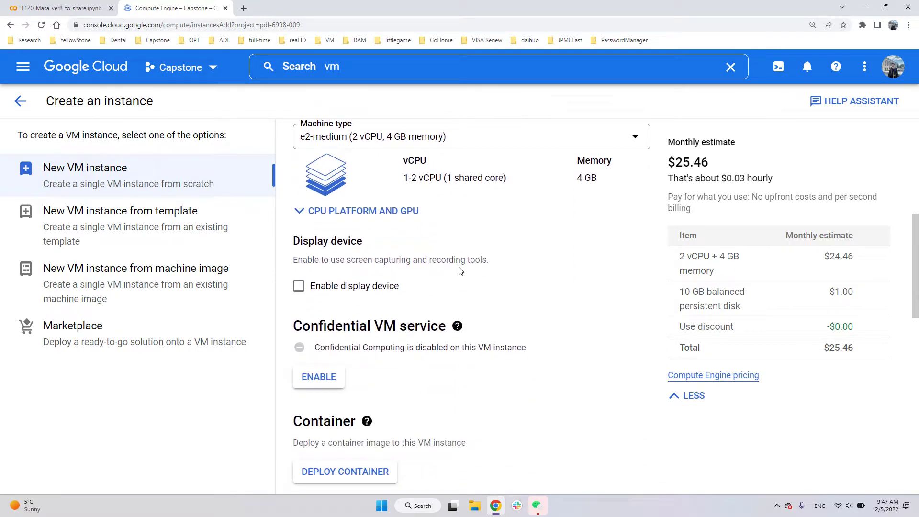
{"action": "scroll", "coordinate": [460, 271], "scroll_direction": "down", "scroll_amount": 10}
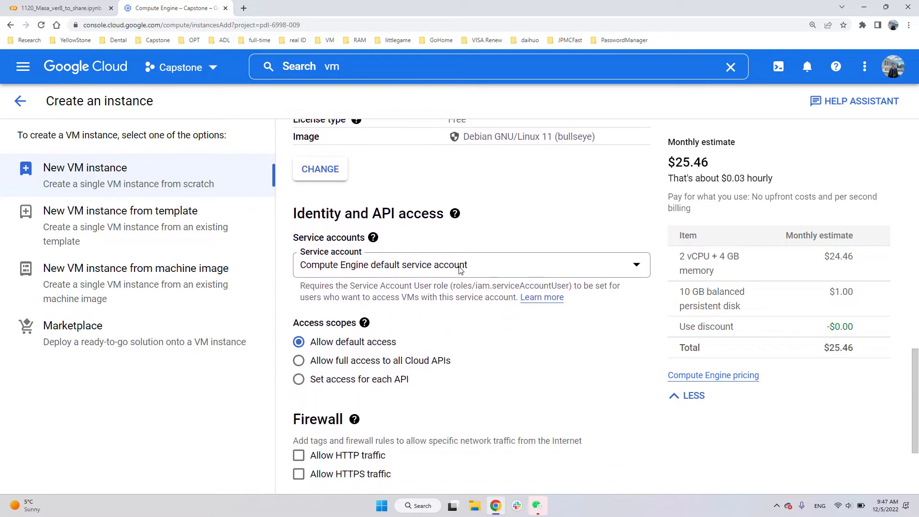
{"action": "scroll", "coordinate": [460, 270], "scroll_direction": "up", "scroll_amount": 3}
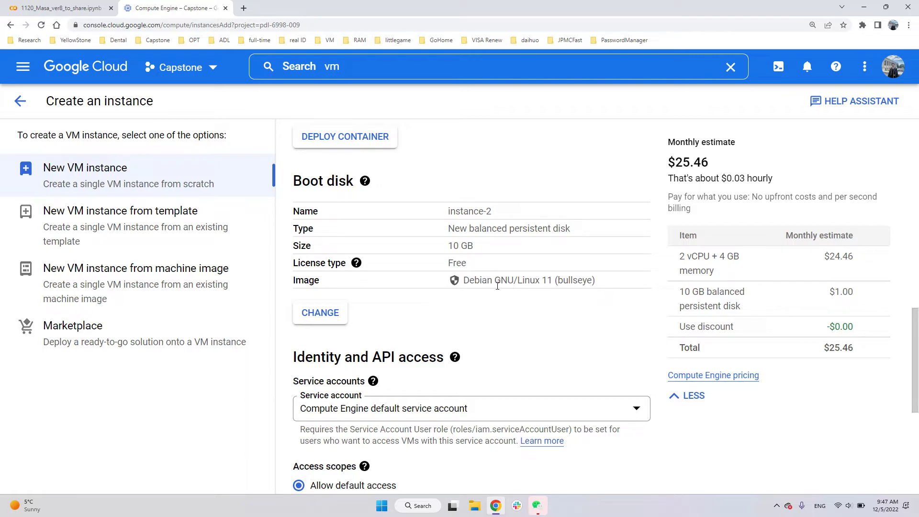
{"action": "scroll", "coordinate": [480, 298], "scroll_direction": "down", "scroll_amount": 4}
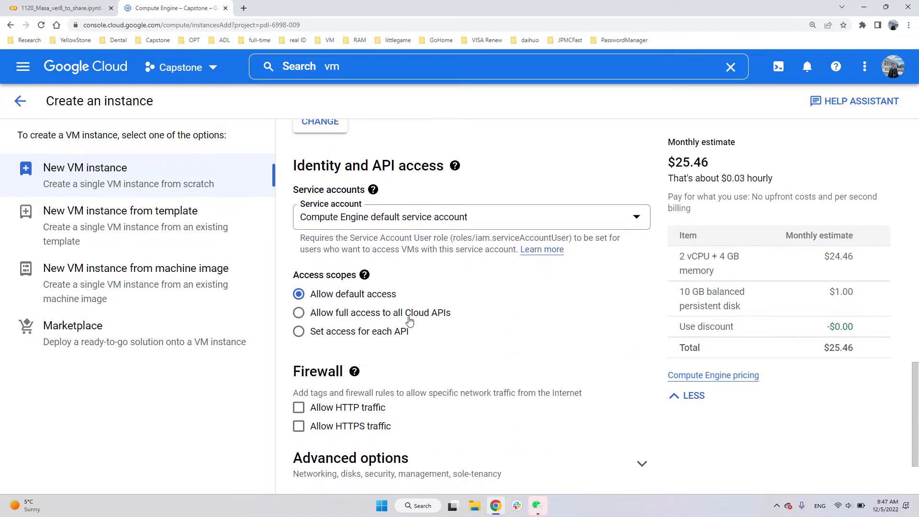
{"action": "scroll", "coordinate": [424, 319], "scroll_direction": "down", "scroll_amount": 2}
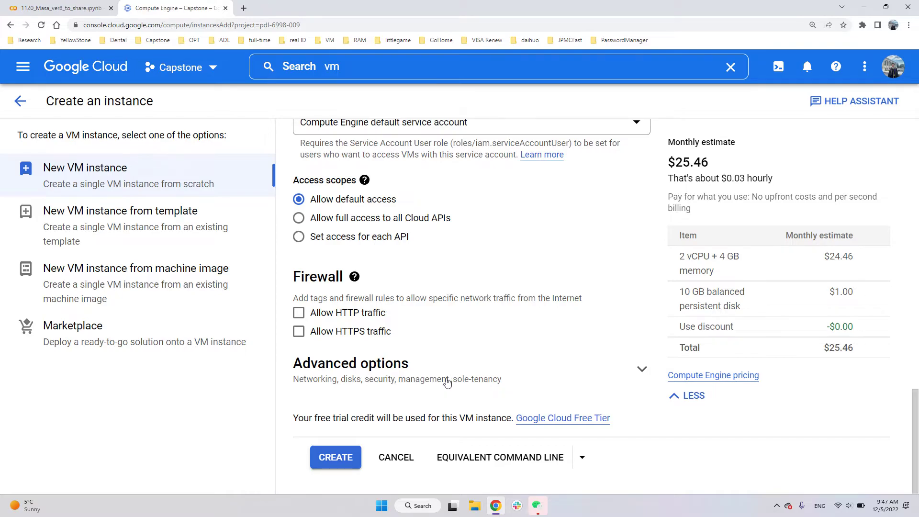
{"action": "scroll", "coordinate": [447, 383], "scroll_direction": "up", "scroll_amount": 12}
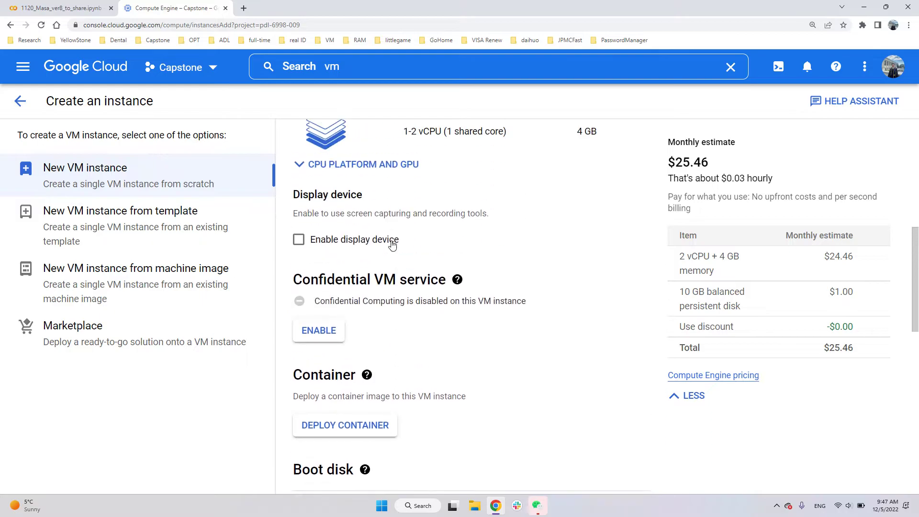
- Leave the instance creation form without creating a VM and check instance-1's status in the VM instances list
{"action": "scroll", "coordinate": [392, 245], "scroll_direction": "up", "scroll_amount": 3}
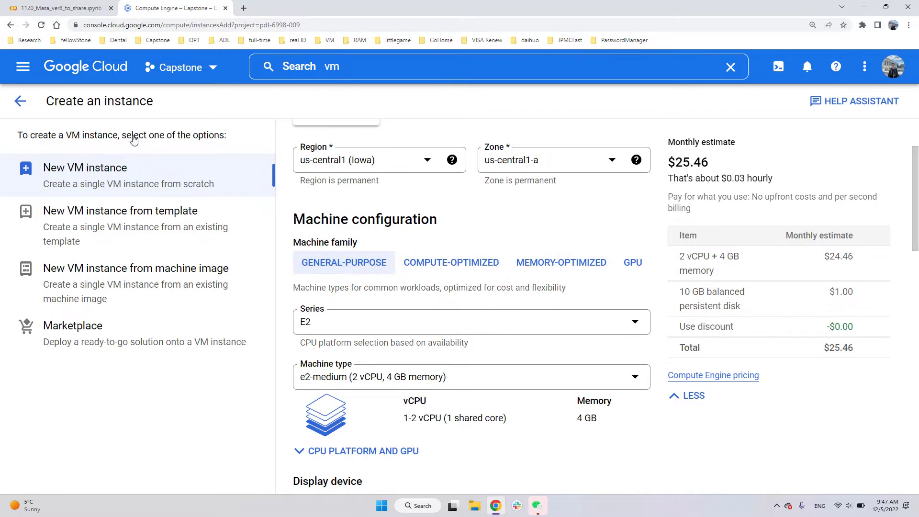
{"action": "left_click", "coordinate": [9, 106]}
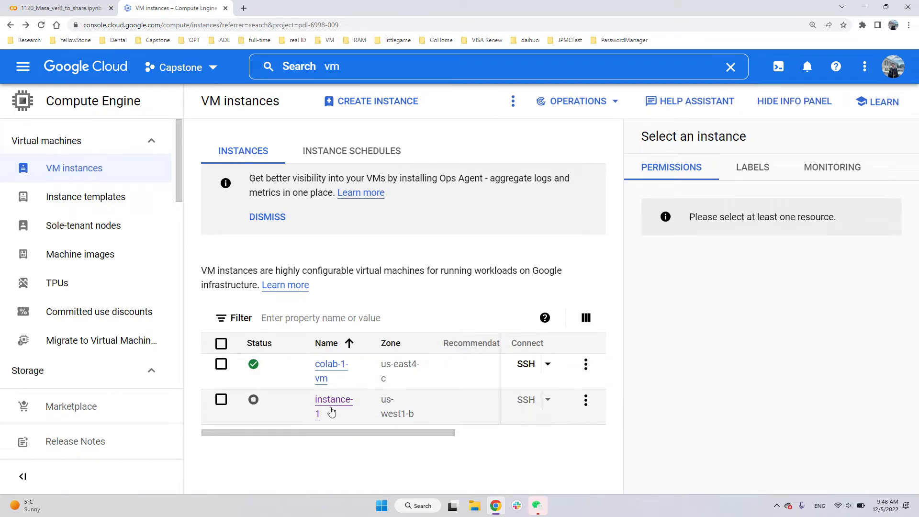
{"action": "mouse_move", "coordinate": [253, 404]}
- Open the notebook's custom GCE VM connection settings in Colab, compare them with Google Cloud's VM instances list, and cancel without connecting
{"action": "left_click", "coordinate": [80, 7]}
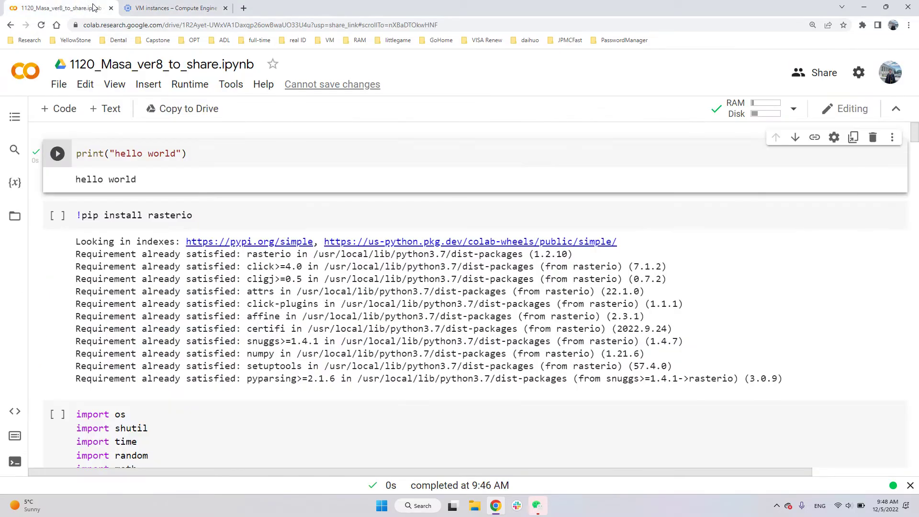
{"action": "left_click", "coordinate": [794, 110]}
{"action": "left_click", "coordinate": [755, 158]}
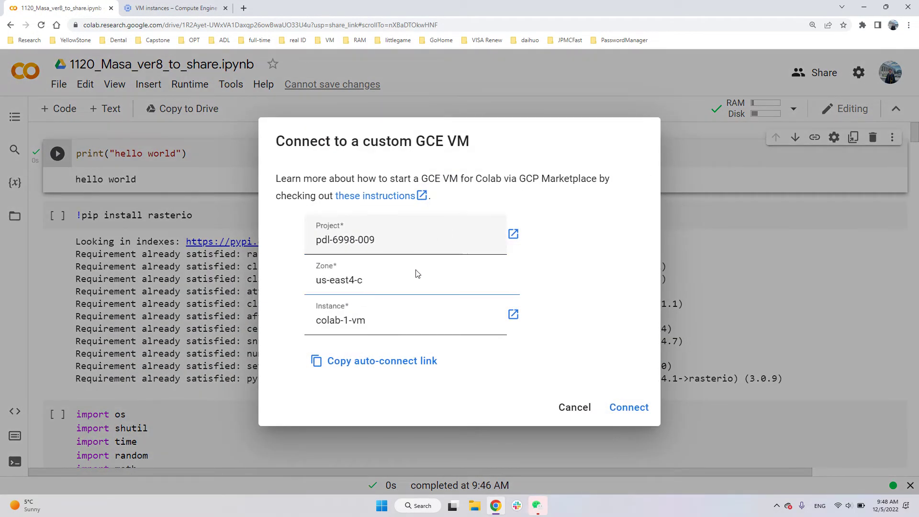
{"action": "left_click", "coordinate": [193, 6]}
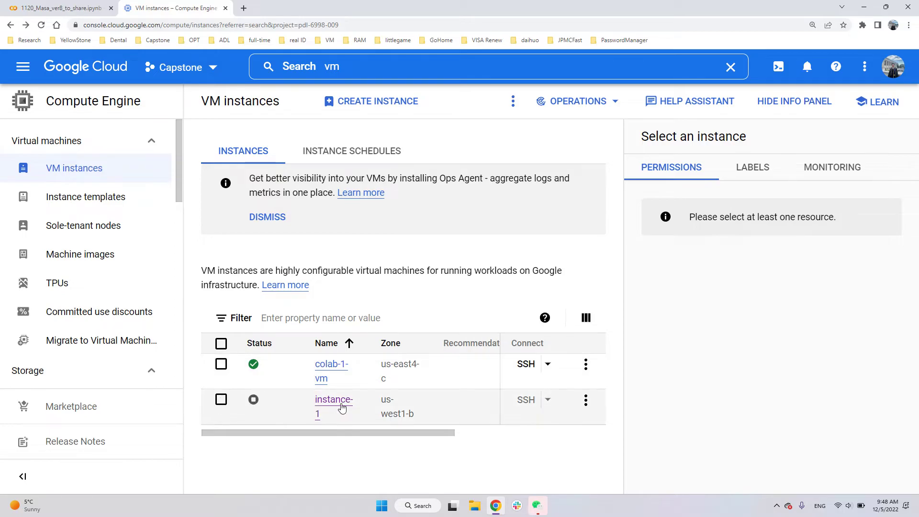
{"action": "left_click", "coordinate": [46, 4]}
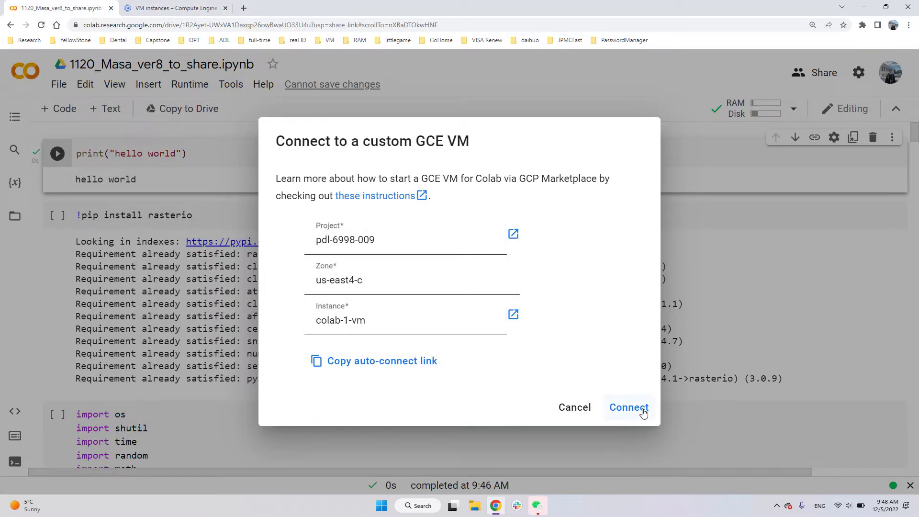
{"action": "left_click", "coordinate": [585, 414]}
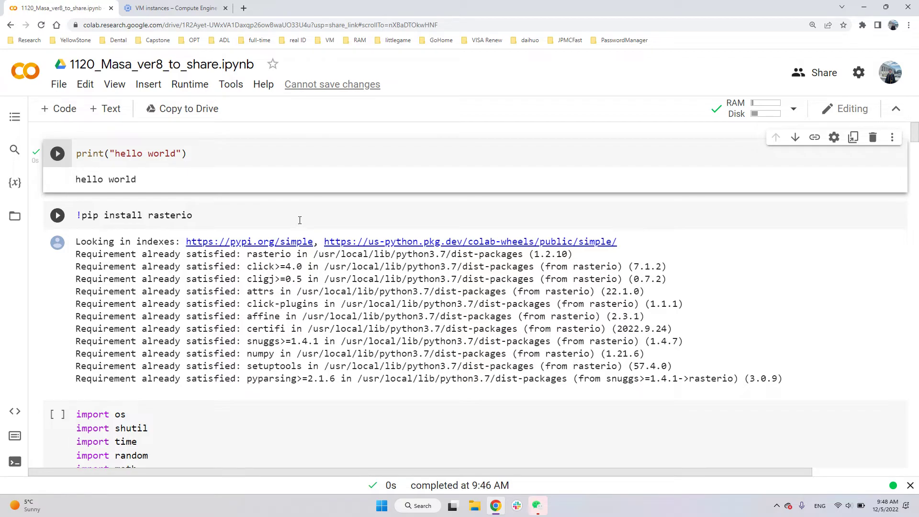
- Switch back to the VM instances list in Google Cloud and check the SSH connection option for instance-1
{"action": "left_click", "coordinate": [173, 8]}
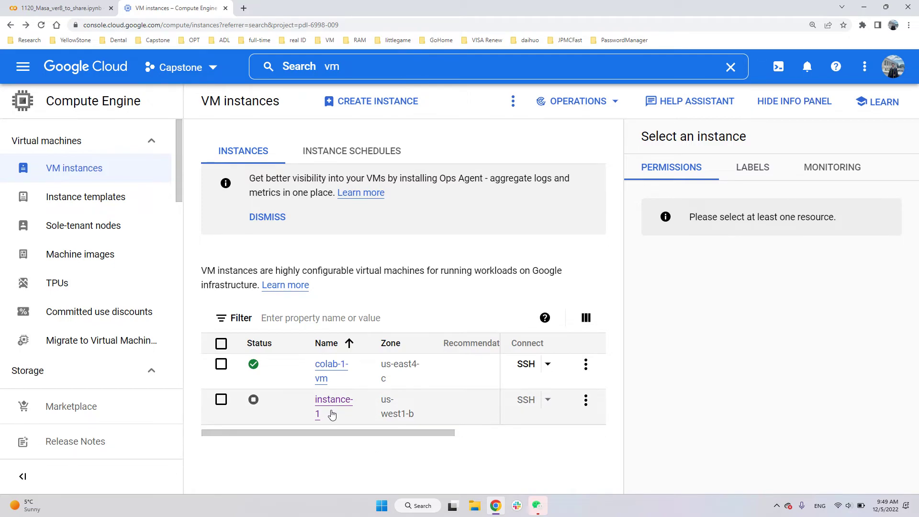
{"action": "left_click", "coordinate": [523, 403]}
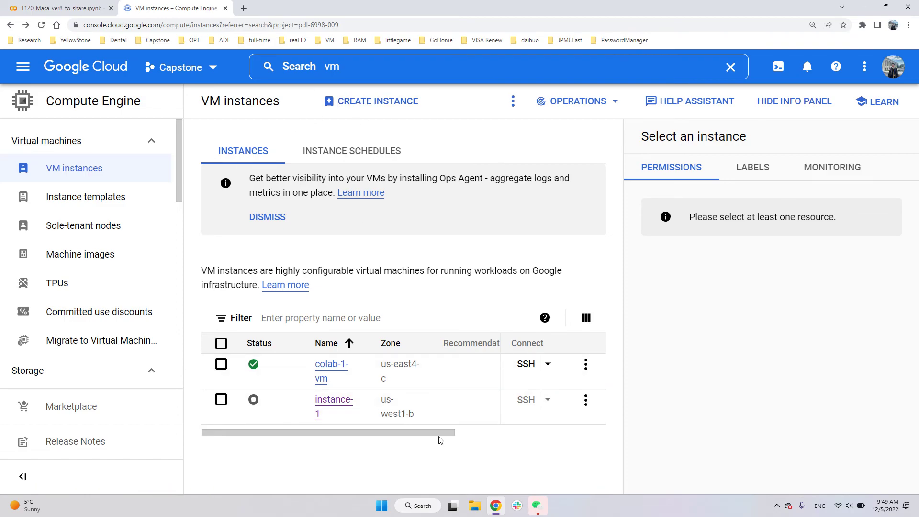
{"action": "mouse_move", "coordinate": [538, 404]}
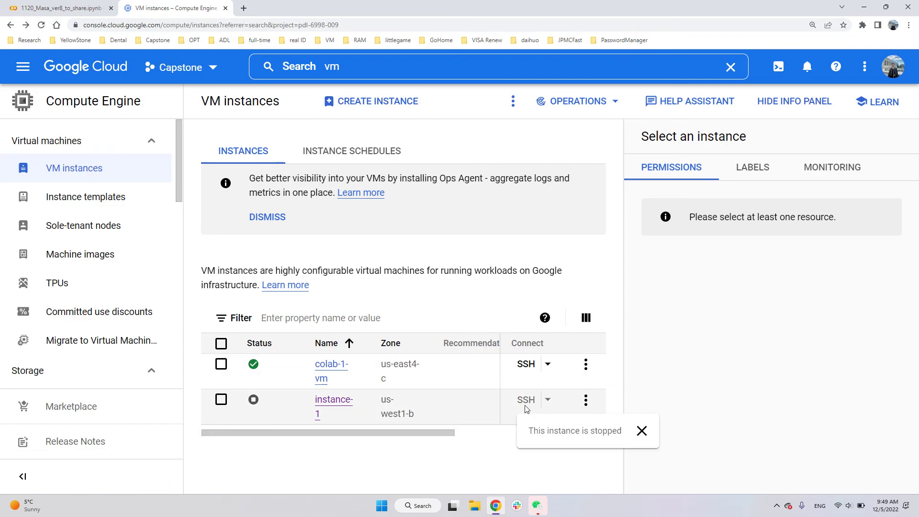